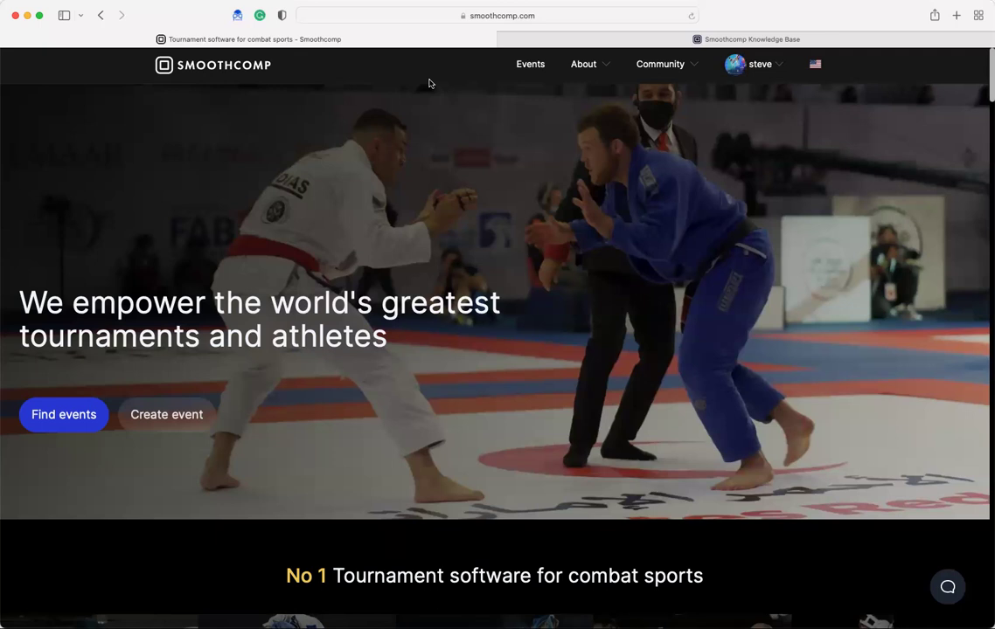
# - Open the Coach manager from My account to see which academies this account coaches
pyautogui.click(751, 64)
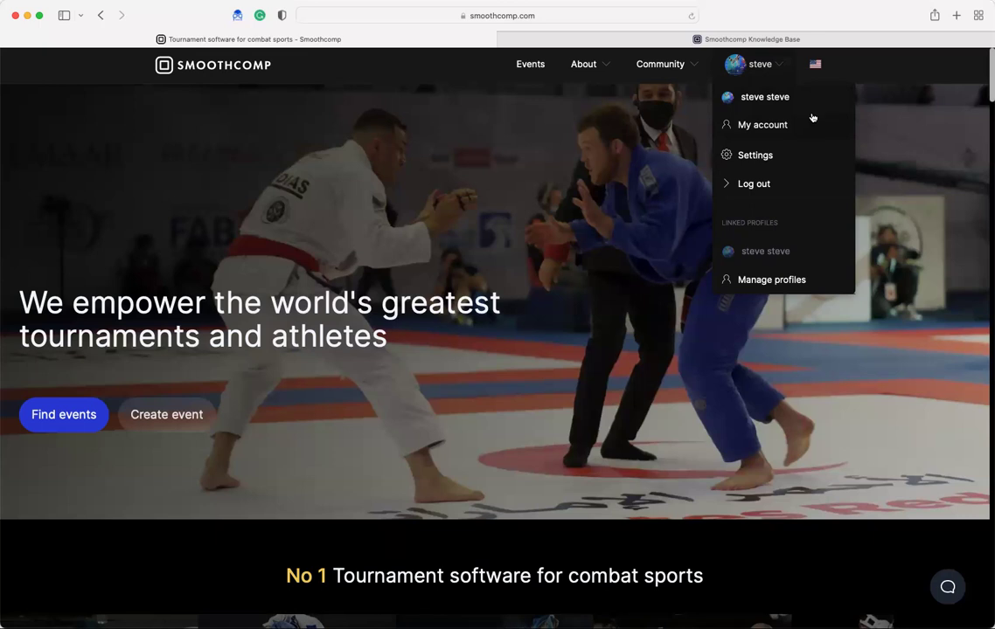
pyautogui.click(772, 126)
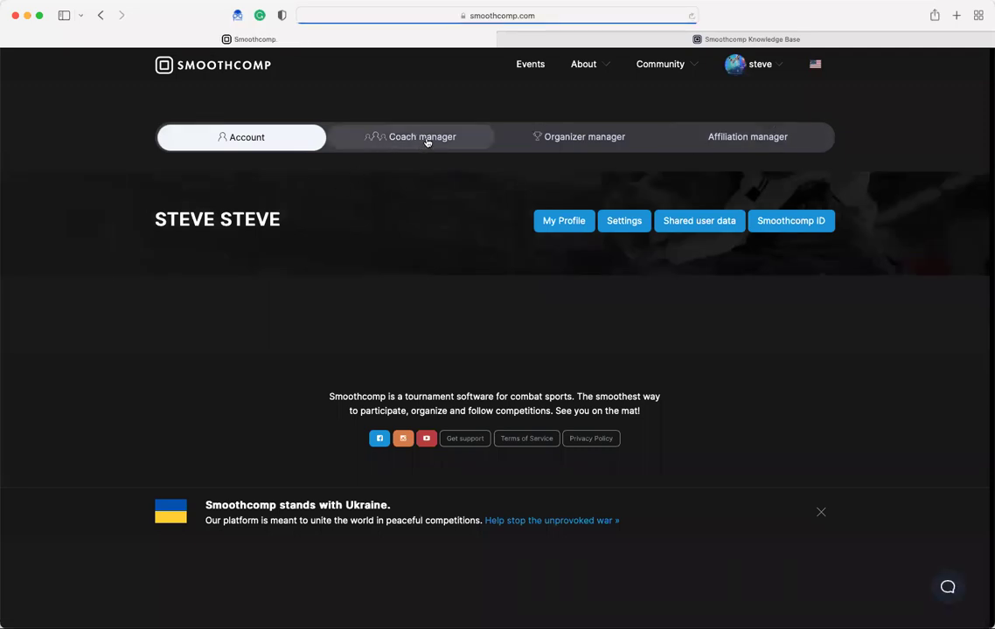
pyautogui.click(436, 138)
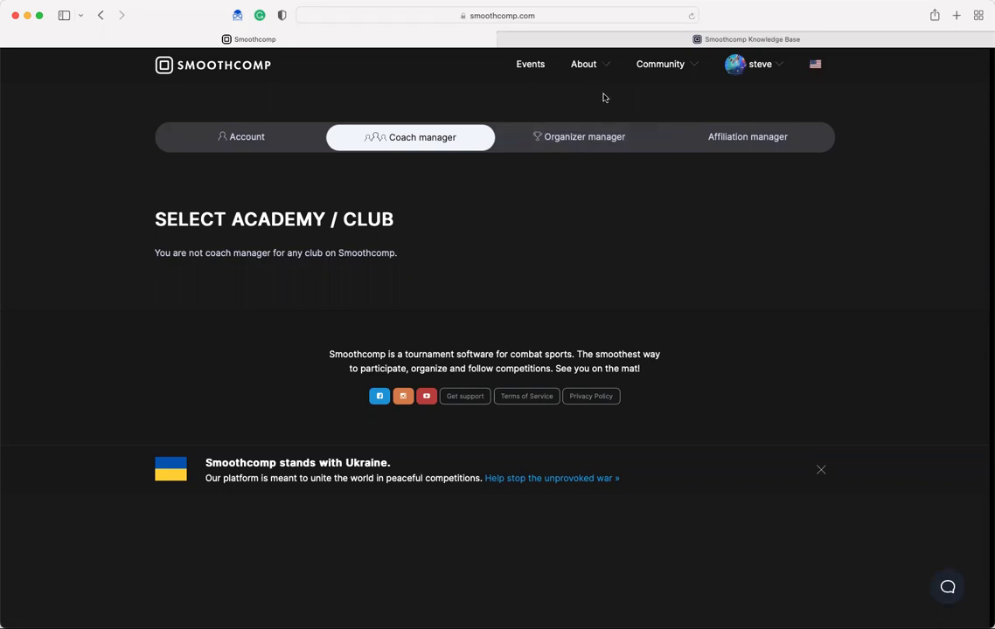
# - Go to Community > Academies and allow location access so nearby academies load
pyautogui.click(688, 65)
pyautogui.click(662, 98)
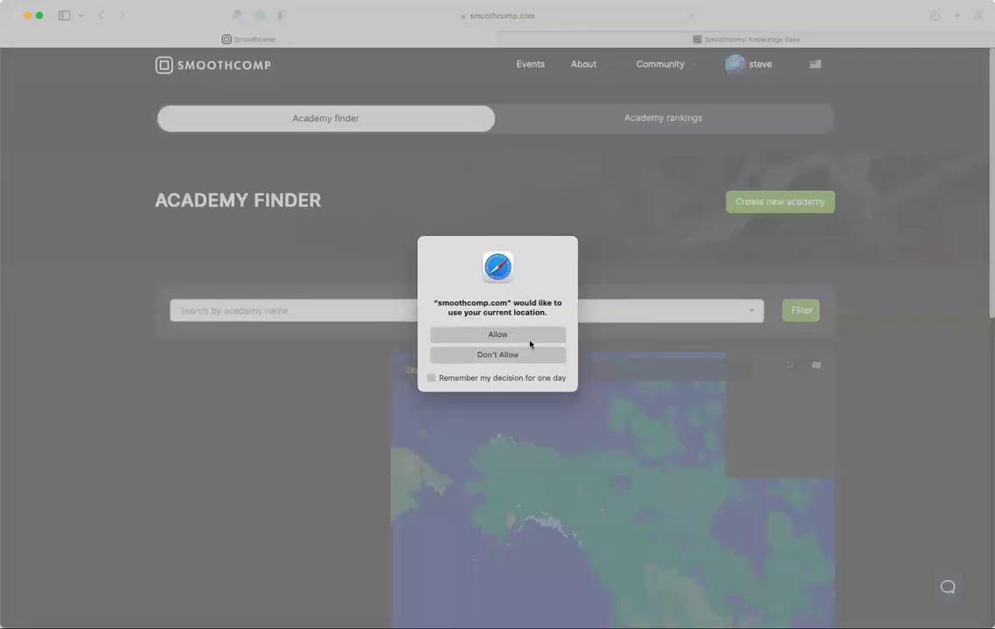
pyautogui.click(530, 340)
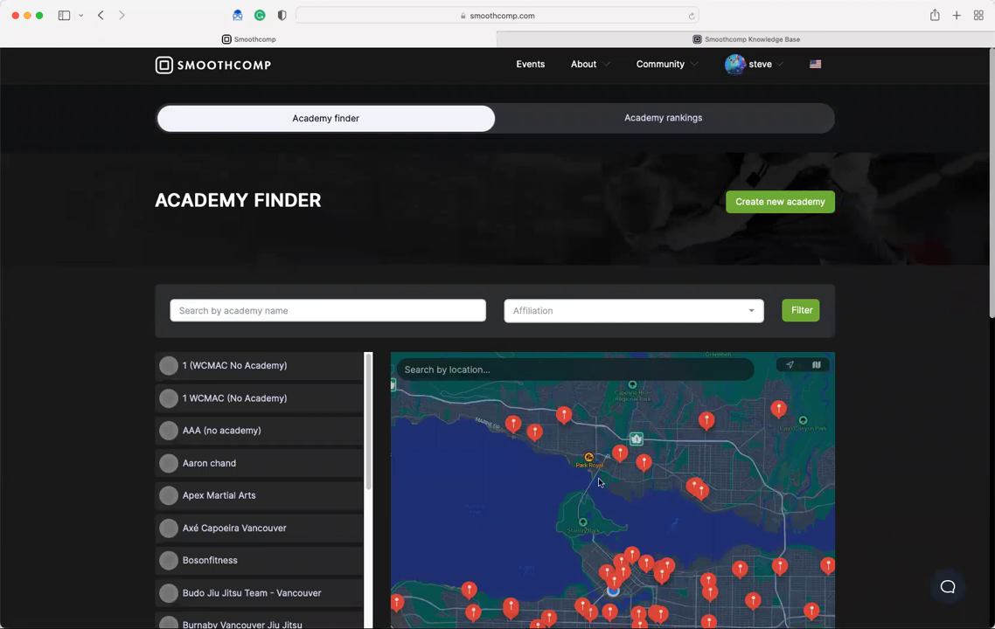
pyautogui.scroll(-2, 488, 492)
pyautogui.scroll(2, 502, 489)
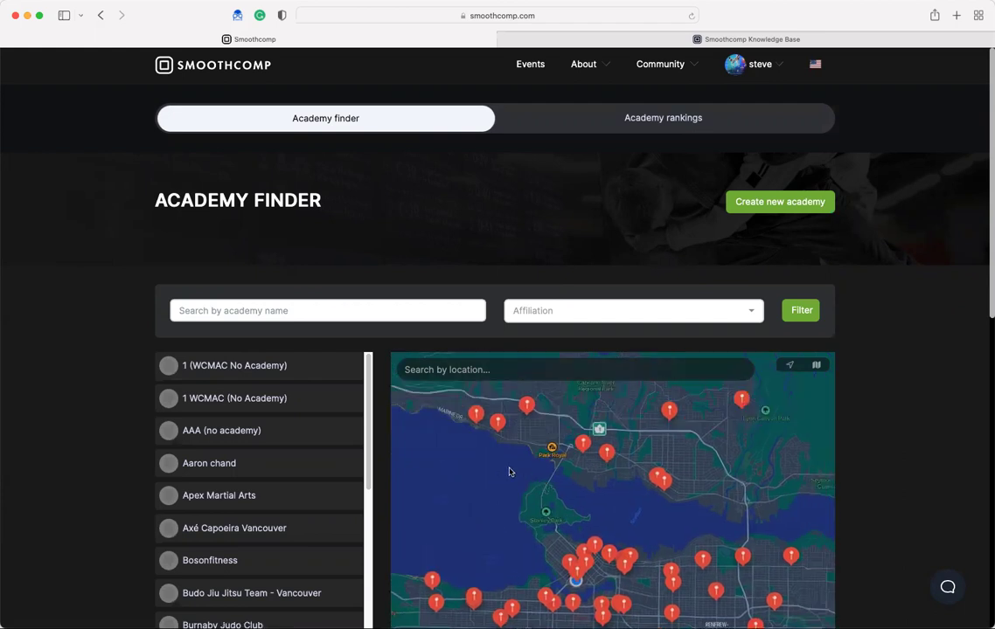
pyautogui.hscroll(-1, 546, 486)
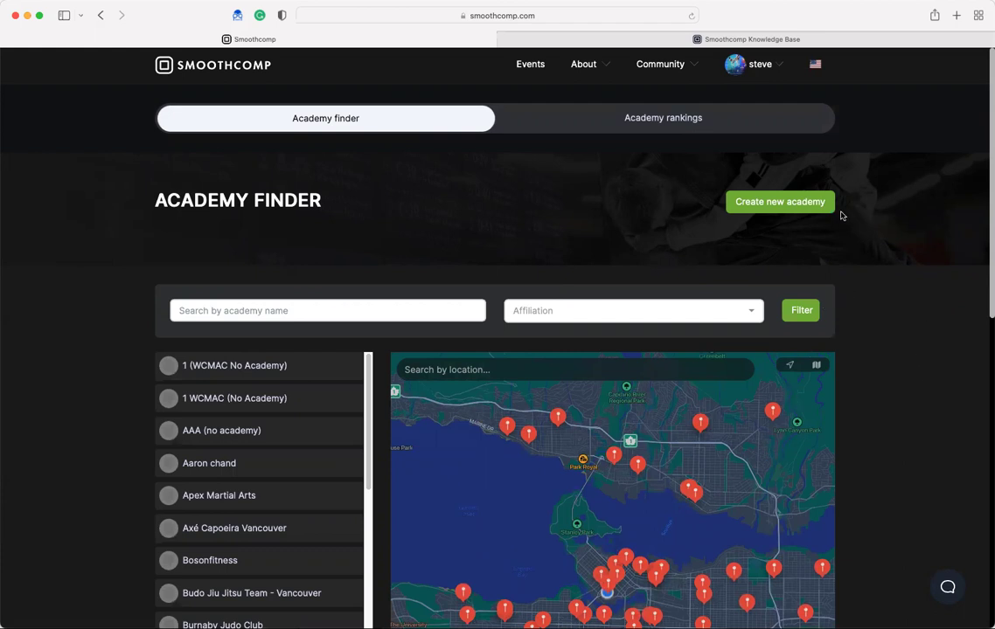
# - Register a new academy named 'Port Moody Taekwondo', creating it despite the existing same-named academy
pyautogui.click(767, 204)
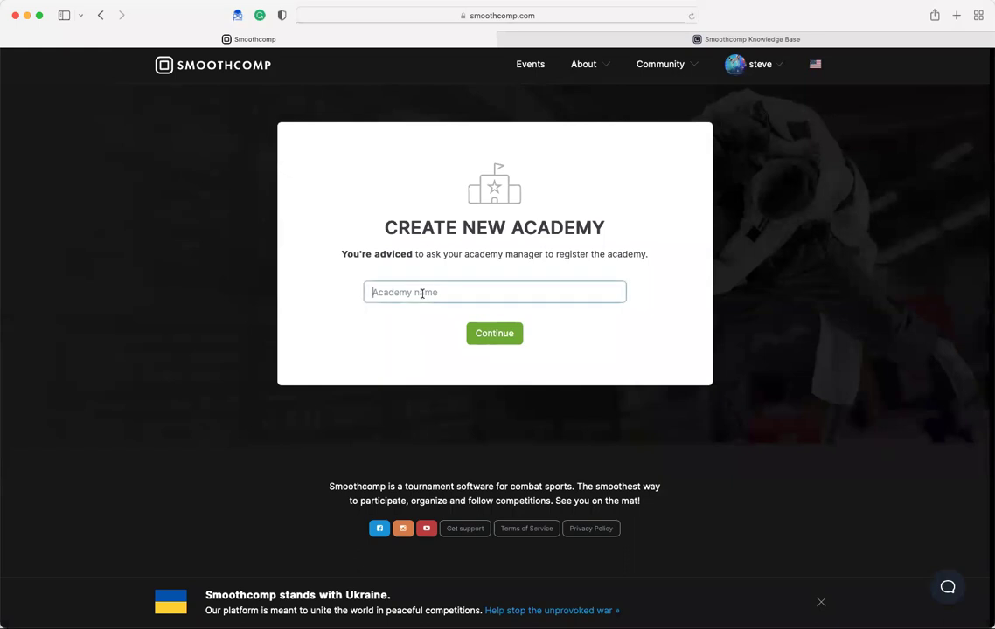
pyautogui.write('Port Mood')
pyautogui.write('y TR')
pyautogui.write('aekwondo')
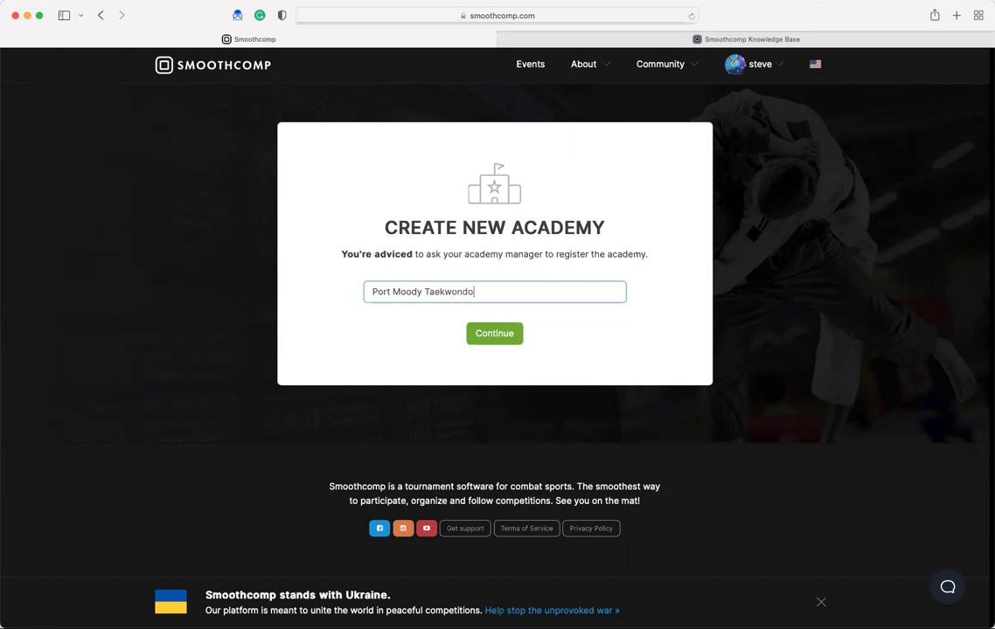
pyautogui.click(422, 289)
pyautogui.click(451, 316)
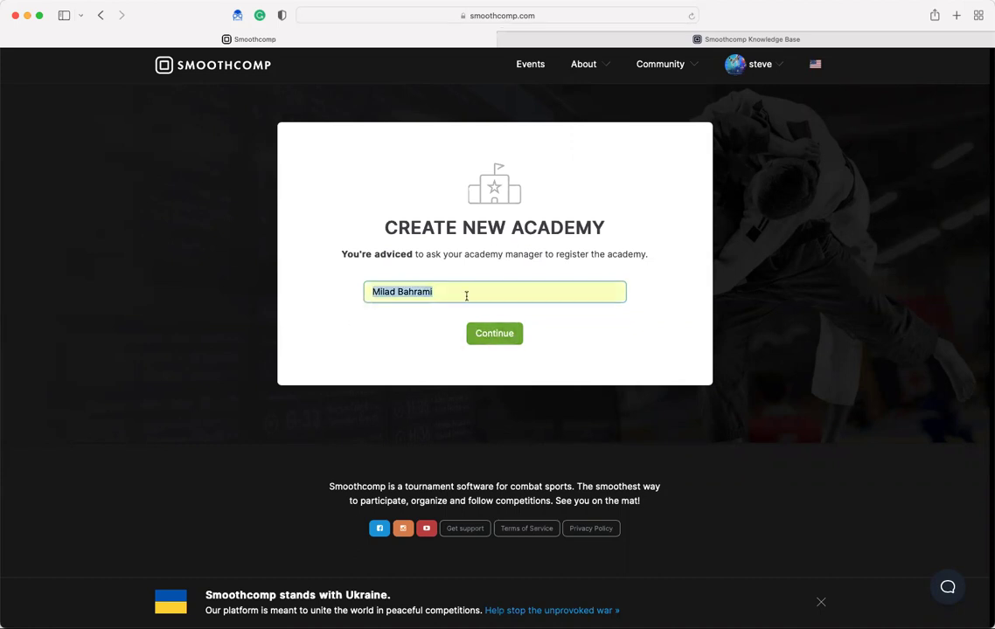
pyautogui.write('Port Moody Taekwonod')
pyautogui.press('BackSpace')
pyautogui.press('BackSpace')
pyautogui.write('do')
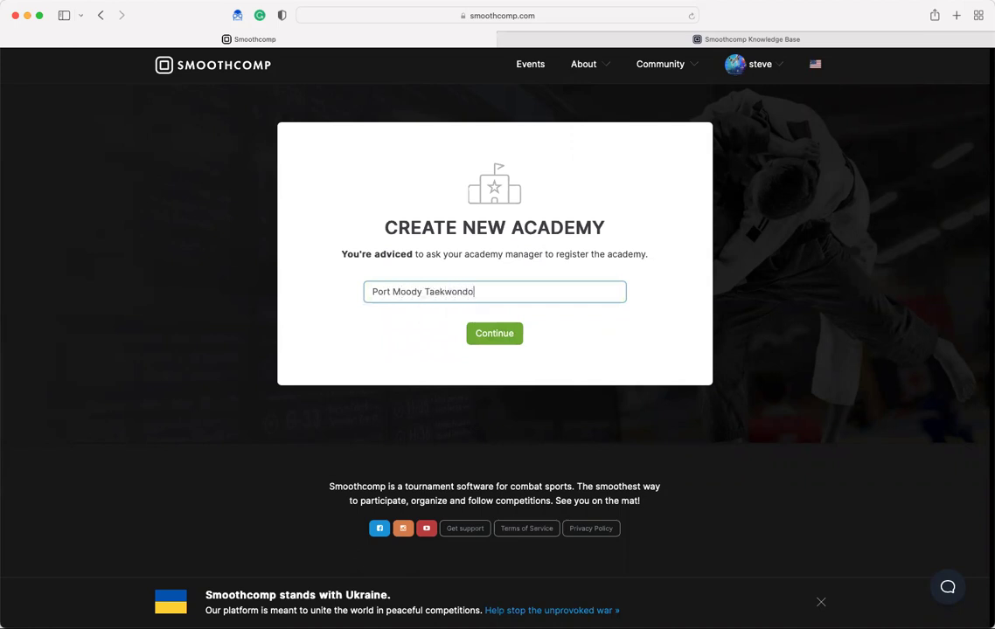
pyautogui.click(495, 334)
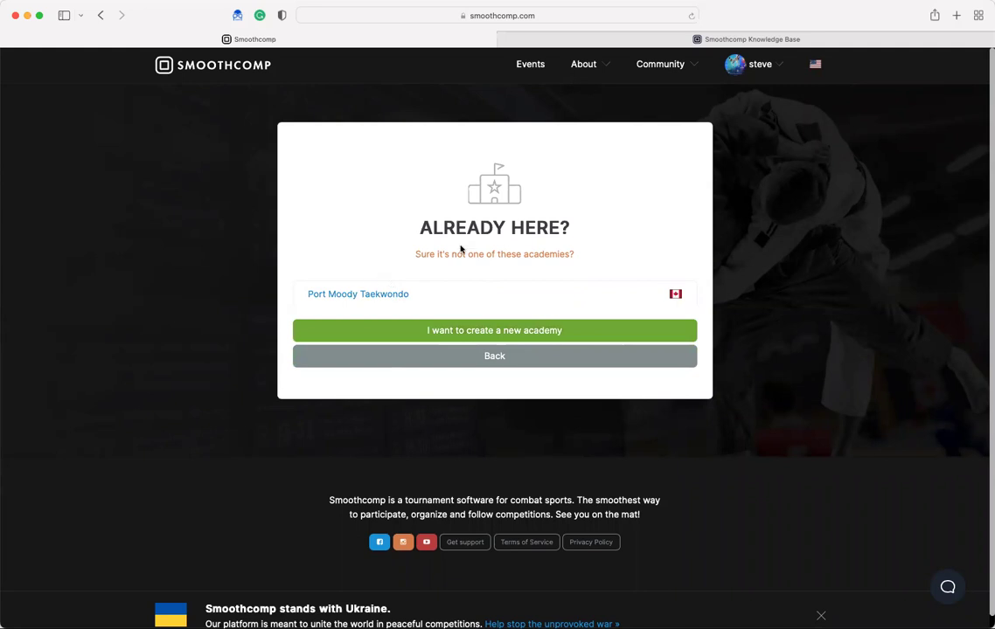
pyautogui.click(510, 340)
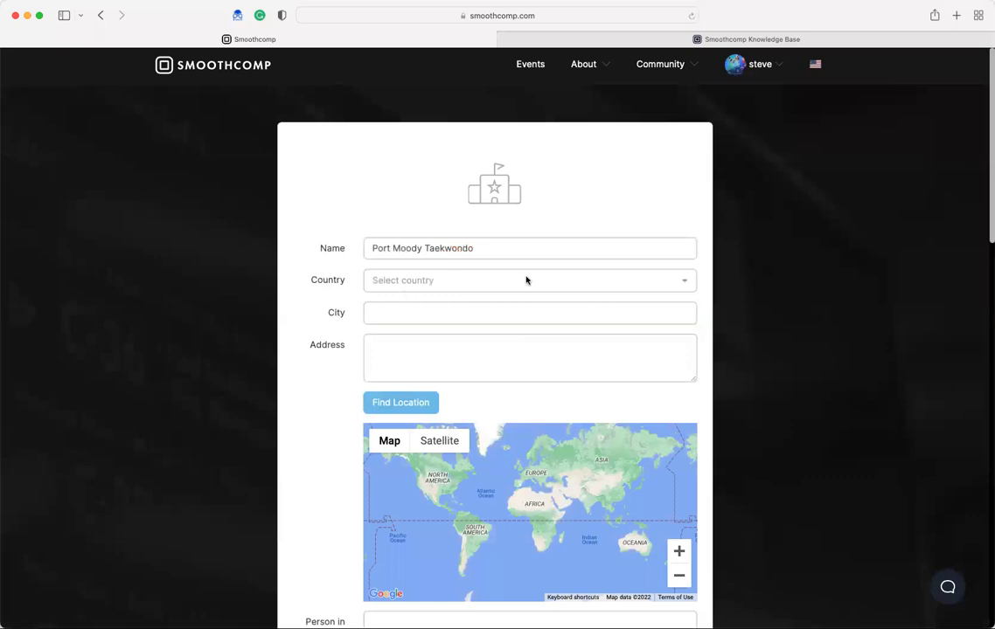
# - Set the academy's country to Canada and its city to Port Moody
pyautogui.click(527, 279)
pyautogui.write('canada')
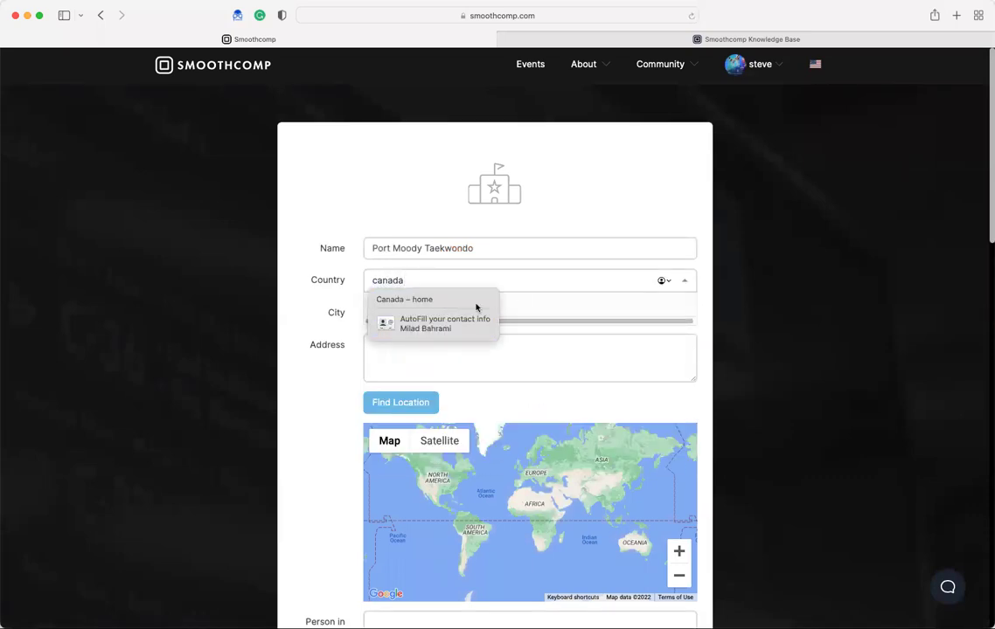
pyautogui.click(527, 303)
pyautogui.click(379, 310)
pyautogui.write('Port Moody')
# - Enter the Clarke street address, find it on the map, and remove the wrong unit letter
pyautogui.click(539, 364)
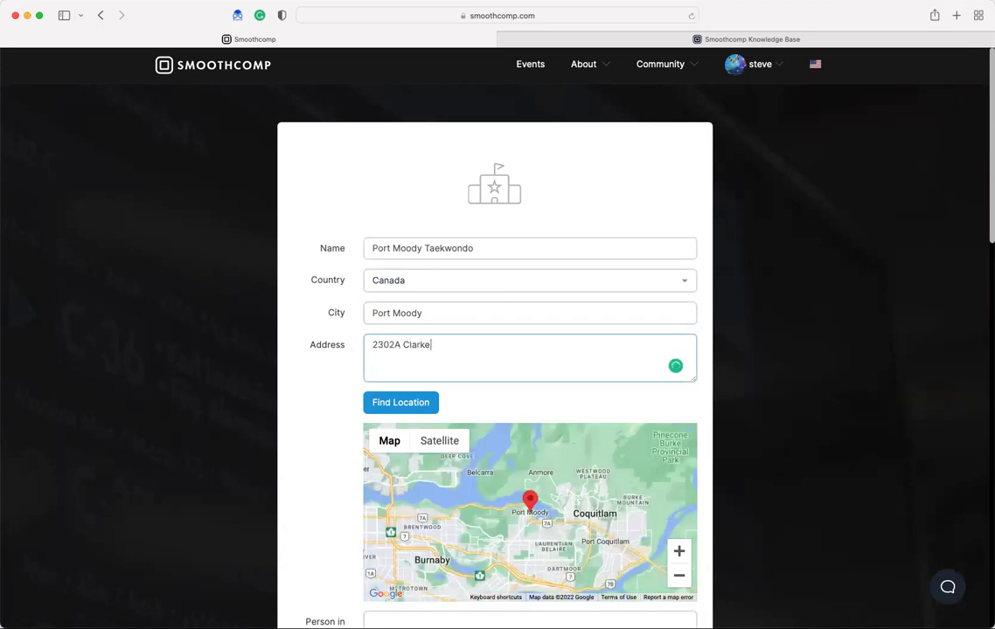
pyautogui.click(398, 406)
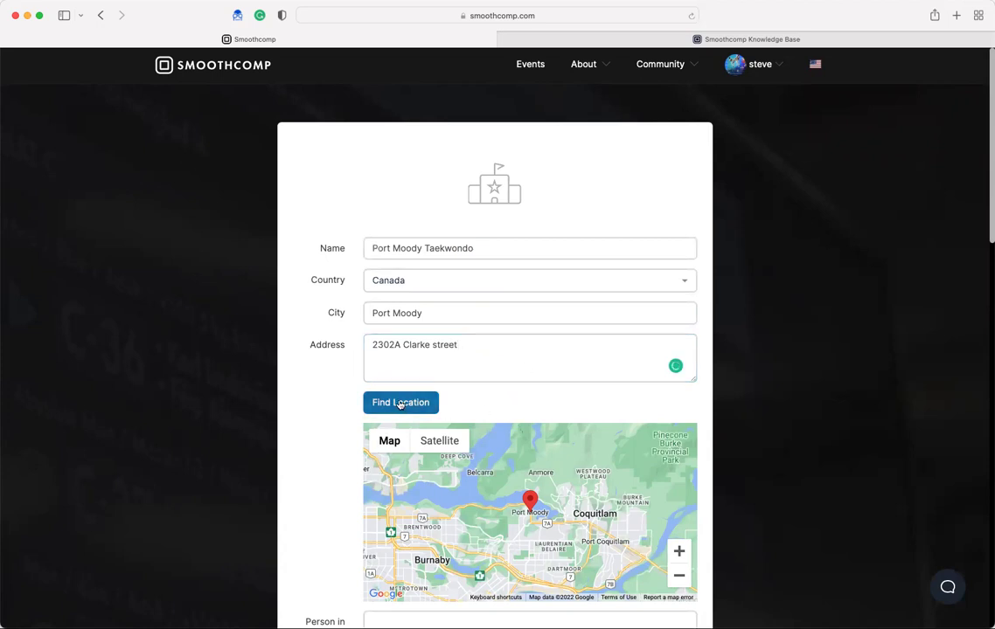
pyautogui.click(399, 345)
pyautogui.press('BackSpace')
# - Correct the address unit letter to B and enter the person in charge's full name
pyautogui.write('B')
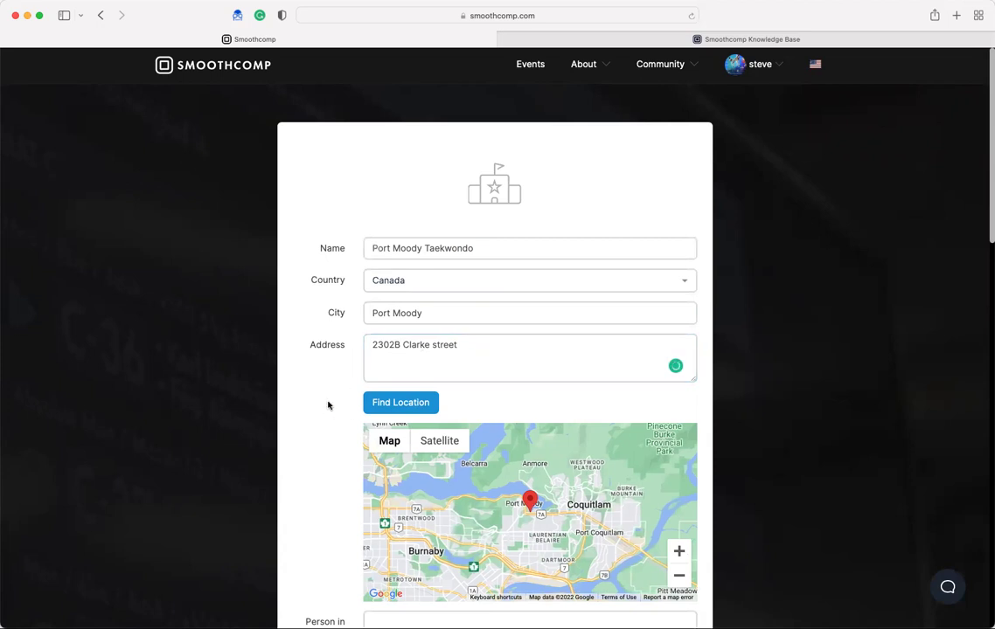
pyautogui.scroll(-5, 328, 406)
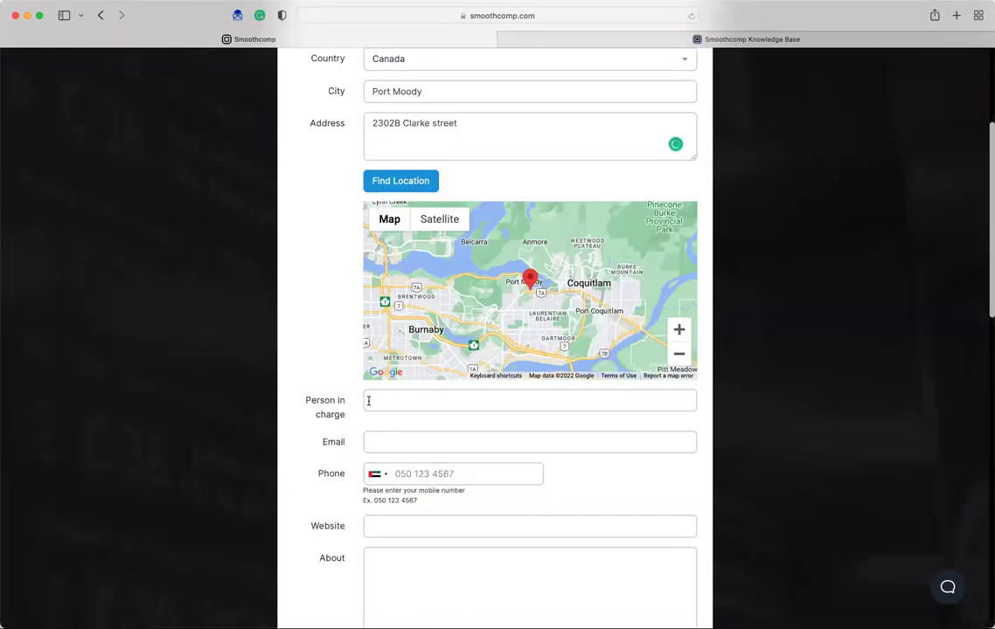
pyautogui.click(368, 400)
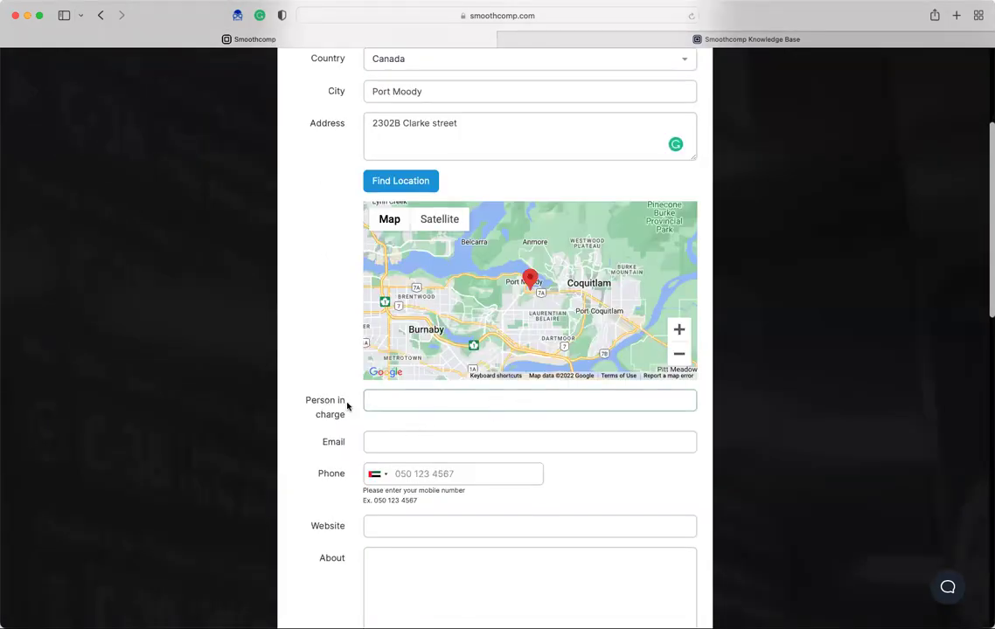
pyautogui.scroll(1, 347, 405)
pyautogui.scroll(-1, 367, 407)
pyautogui.write('Milad')
pyautogui.press('BackSpace')
pyautogui.press('BackSpace')
# - Fill in the contact e-mail from autofill and enter the phone number with Canada selected
pyautogui.click(531, 440)
pyautogui.click(457, 463)
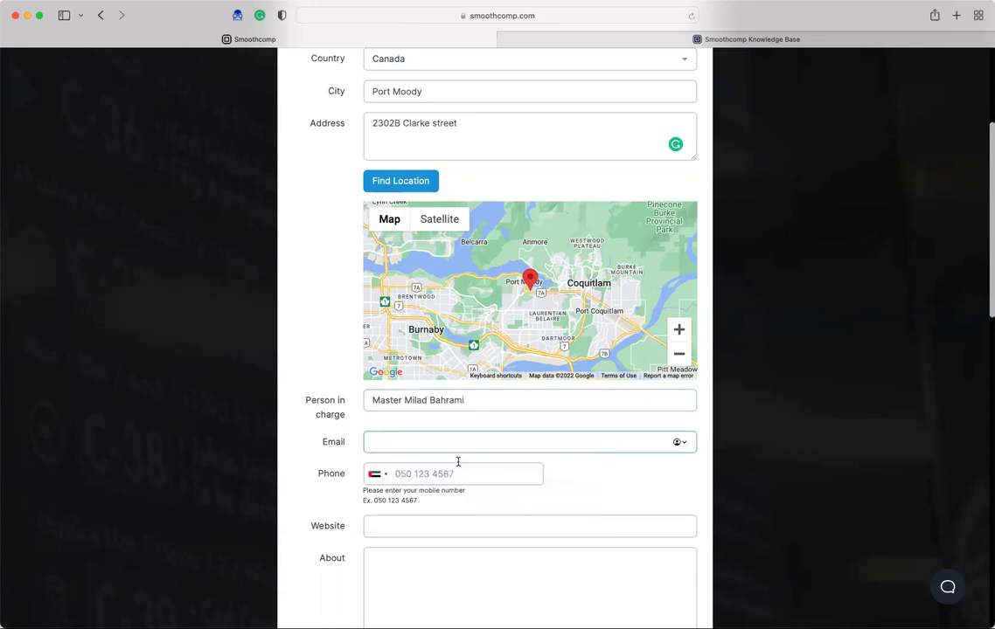
pyautogui.click(382, 475)
pyautogui.click(413, 536)
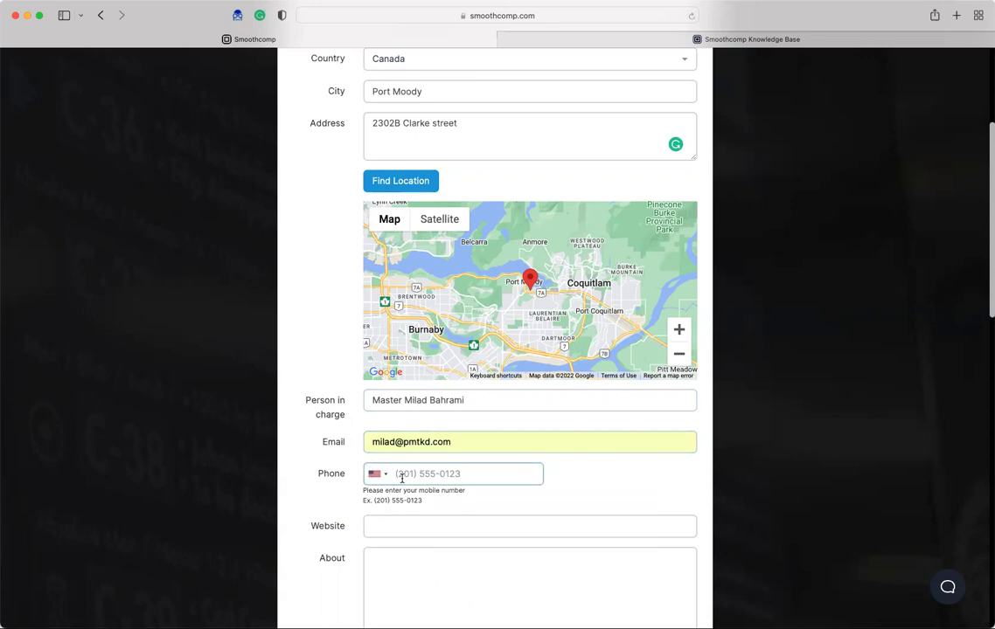
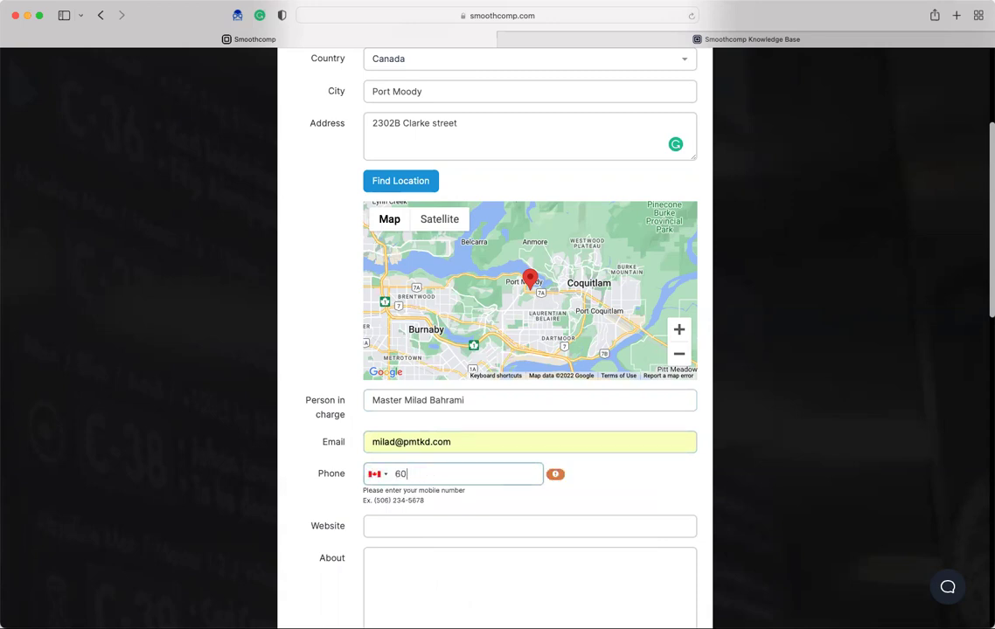
pyautogui.scroll(-3, 467, 476)
pyautogui.scroll(-3, 460, 285)
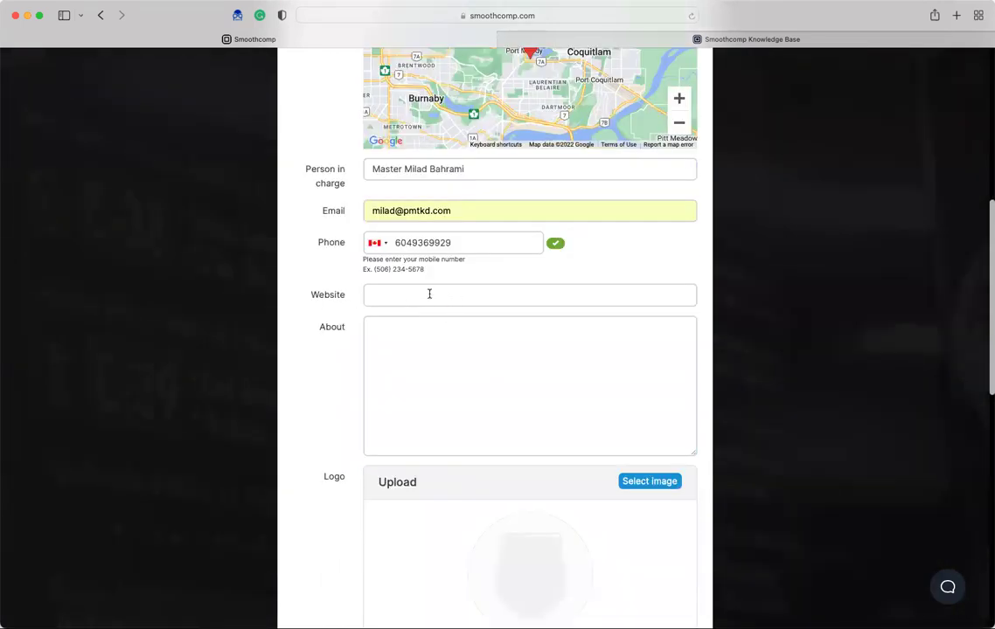
pyautogui.scroll(-6, 443, 295)
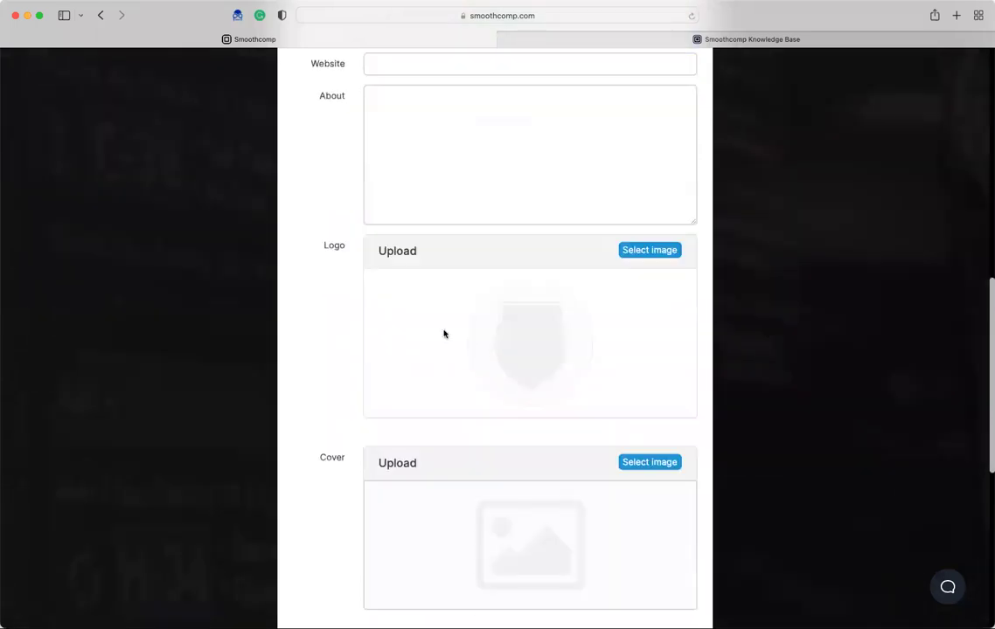
pyautogui.scroll(-3, 446, 275)
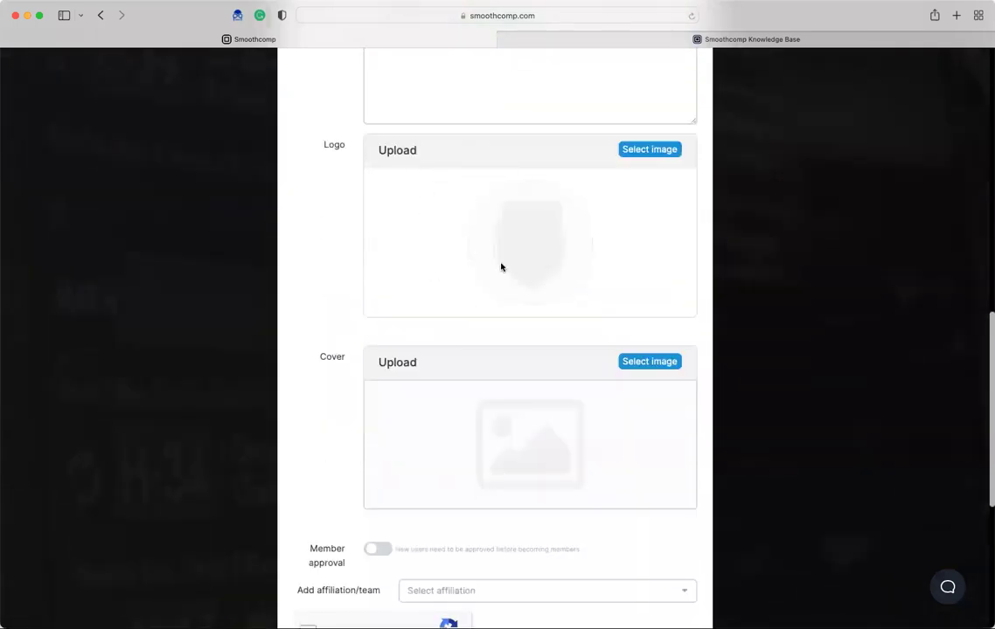
pyautogui.scroll(-5, 499, 265)
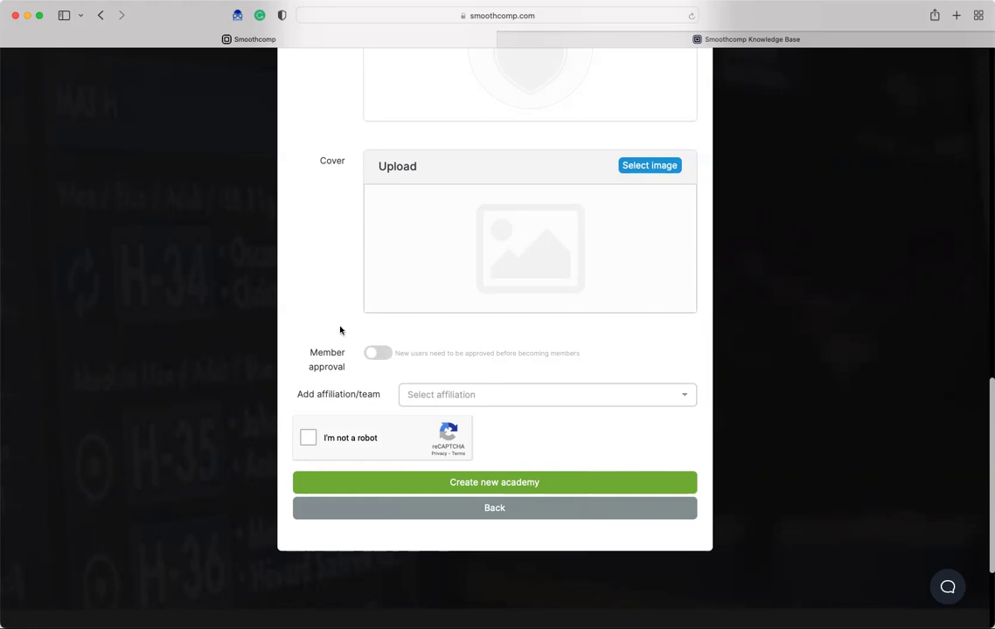
pyautogui.scroll(10, 281, 269)
pyautogui.scroll(4, 389, 385)
pyautogui.scroll(-8, 289, 395)
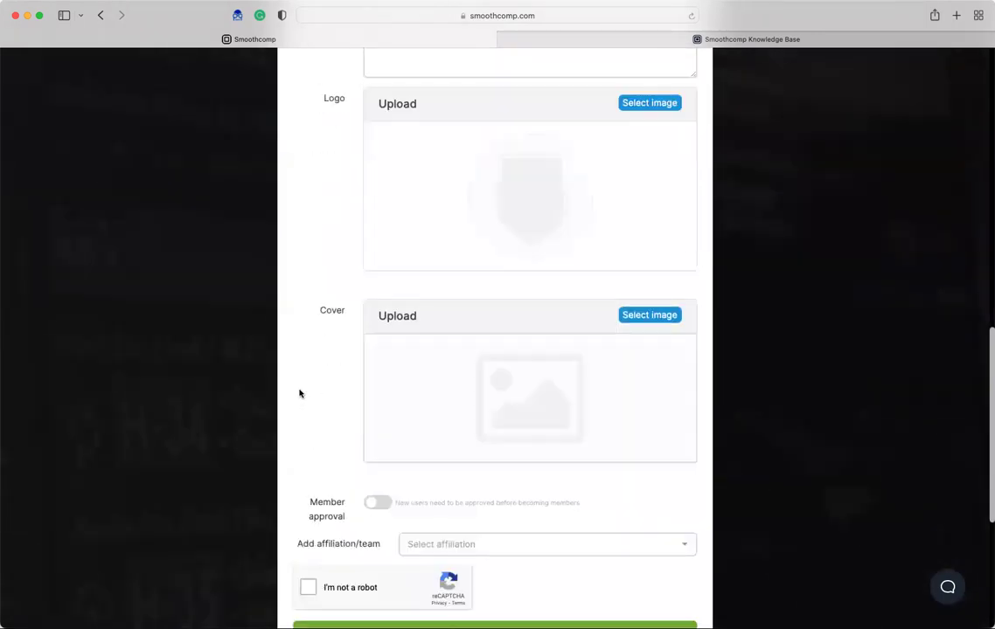
pyautogui.scroll(-1, 306, 380)
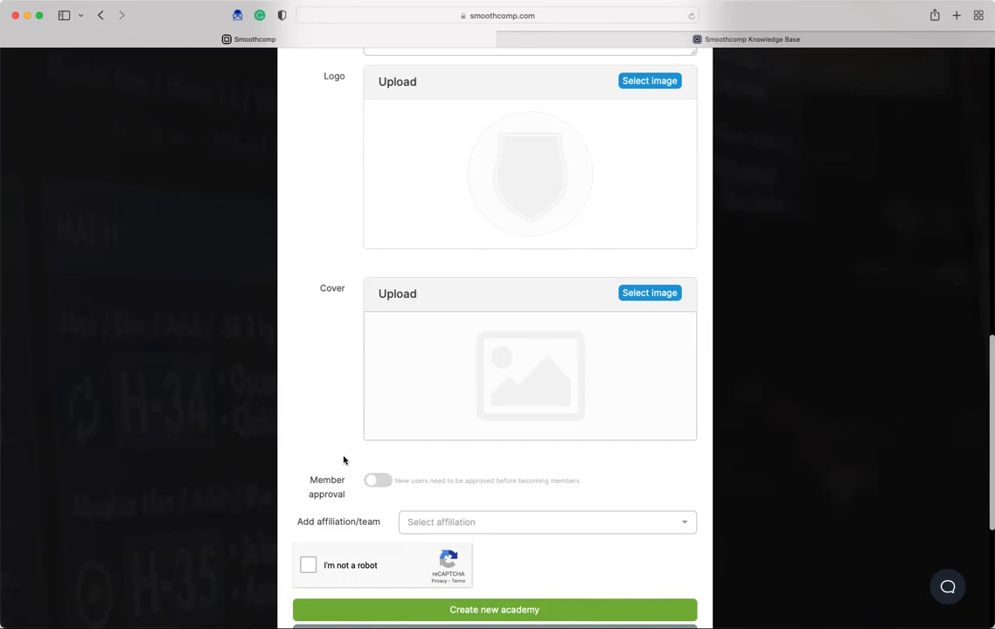
# - Turn on member approval, pass the reCAPTCHA check and submit the academy registration
pyautogui.click(378, 480)
pyautogui.scroll(-3, 374, 406)
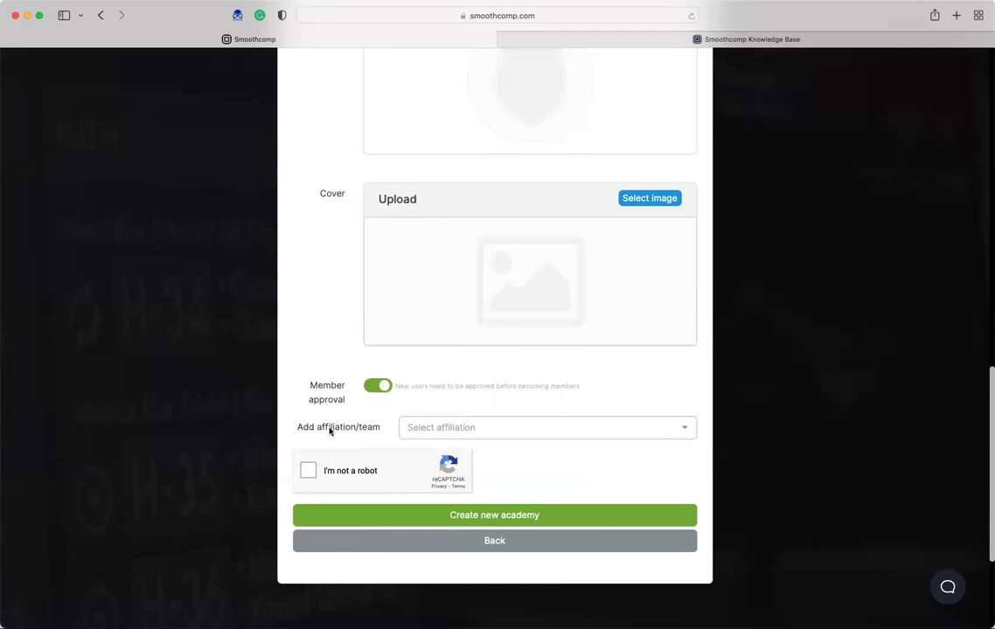
pyautogui.click(309, 471)
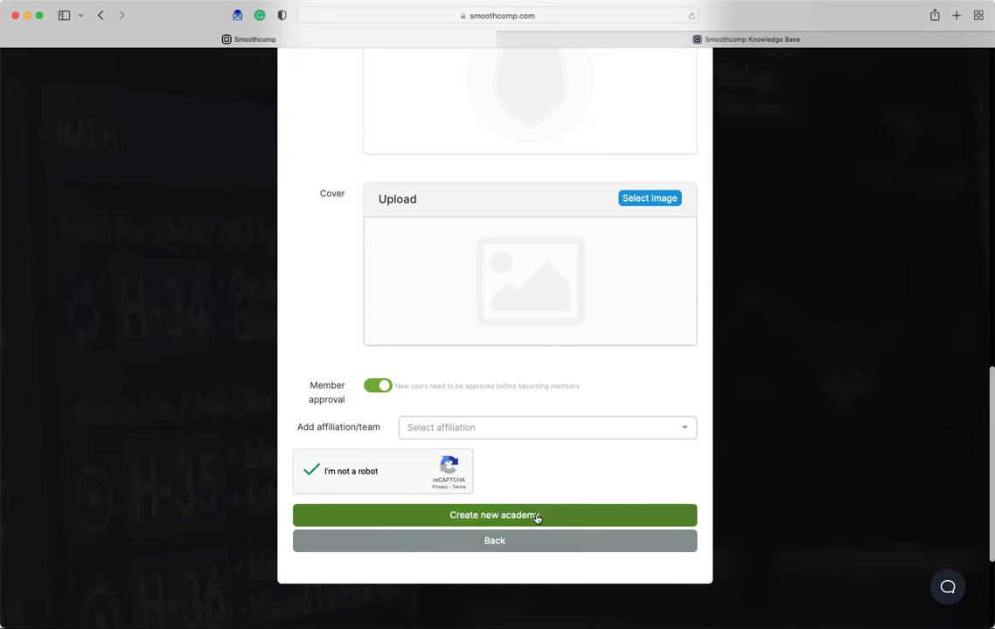
pyautogui.click(537, 518)
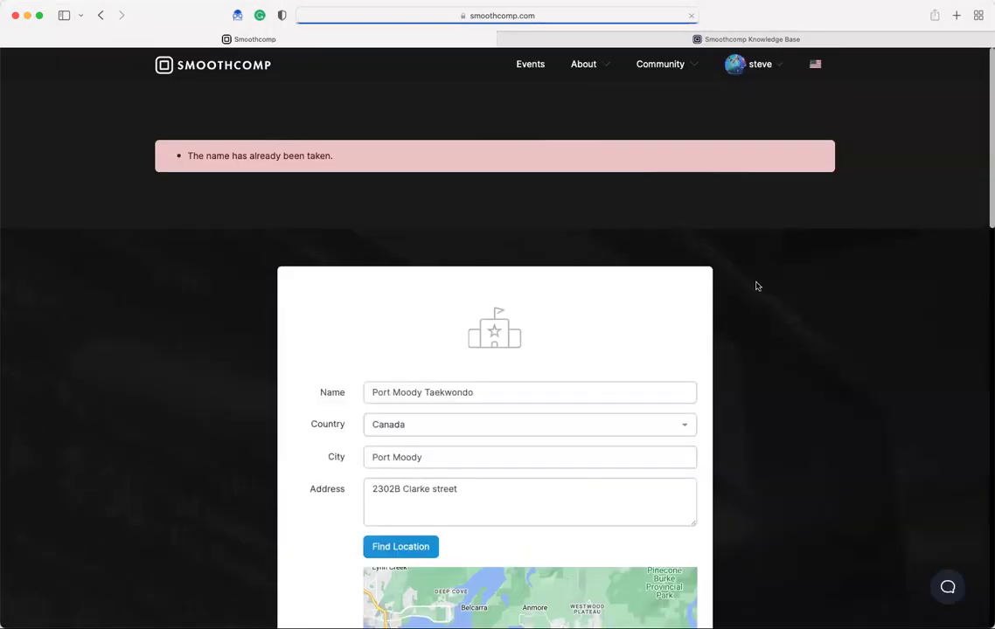
# - Replace 'Port Moody' with 'ABC' so the name reads 'ABC Taekwondo', then resubmit
pyautogui.scroll(-1, 665, 284)
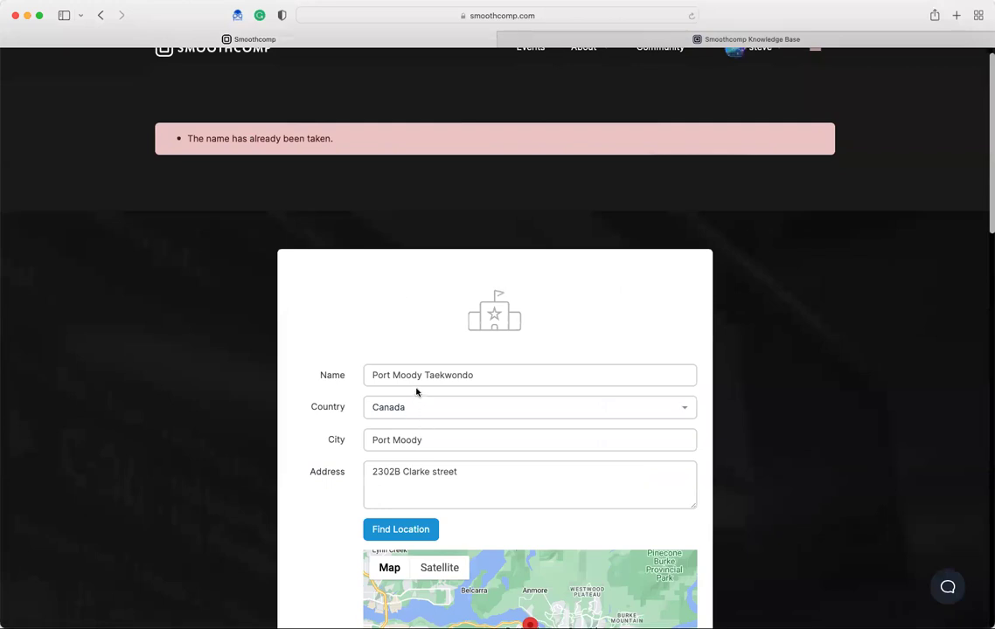
pyautogui.moveTo(422, 375); pyautogui.dragTo(366, 369)
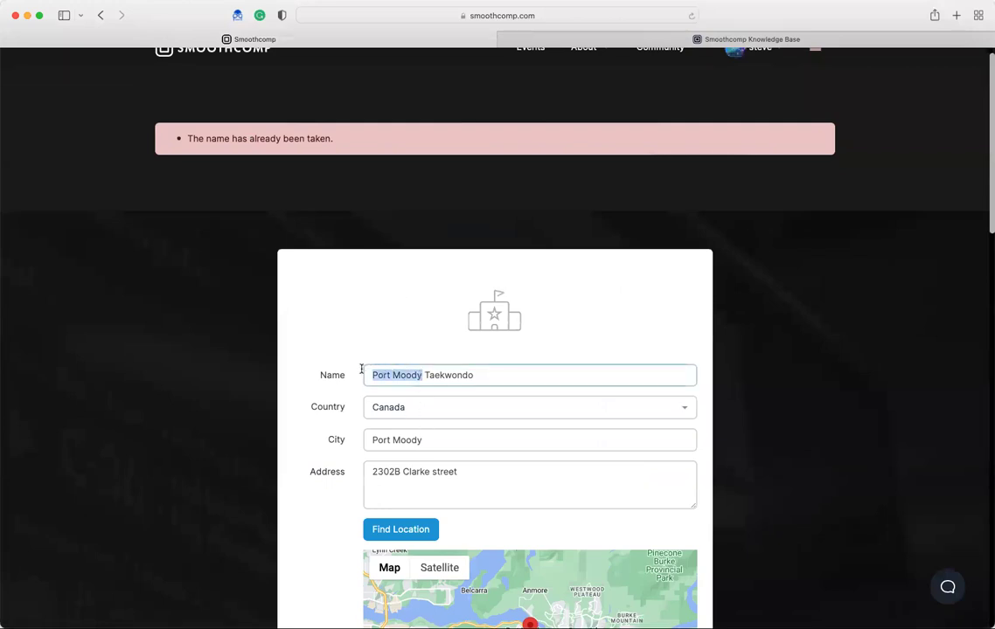
pyautogui.write('ABC')
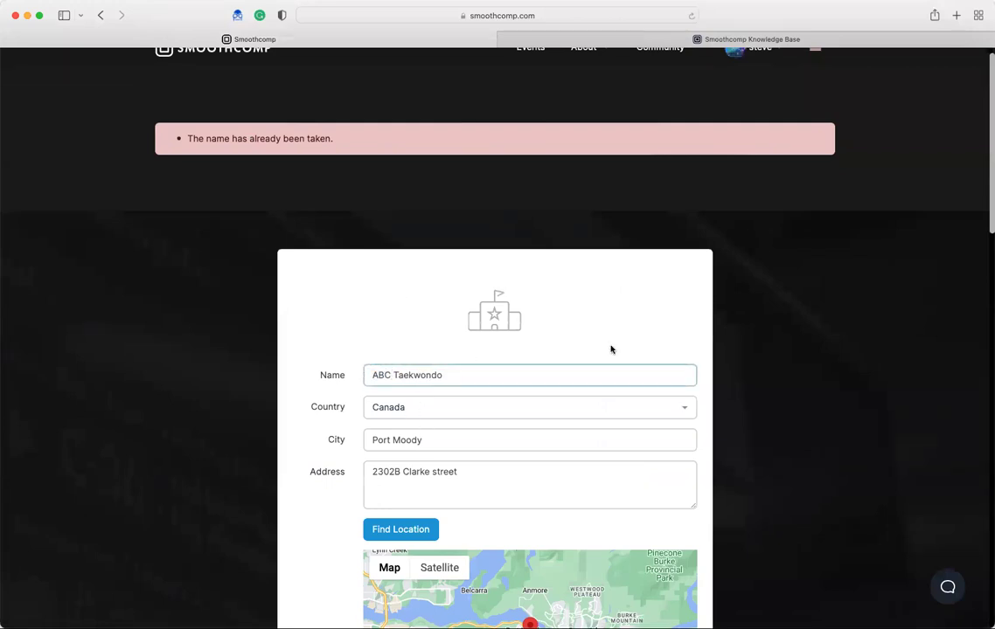
pyautogui.scroll(-3, 699, 362)
pyautogui.scroll(-10, 779, 383)
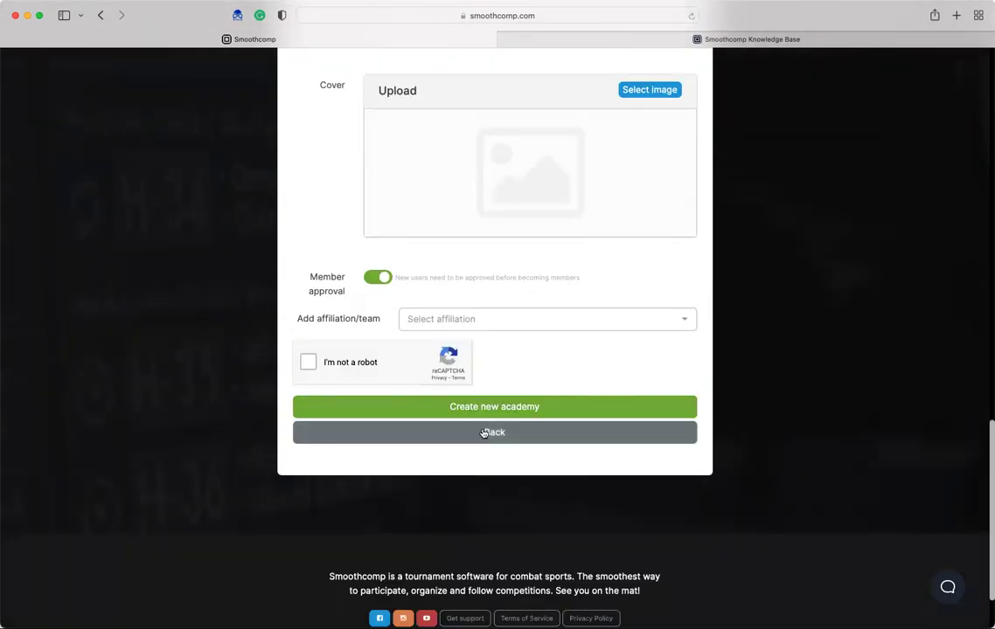
pyautogui.click(310, 362)
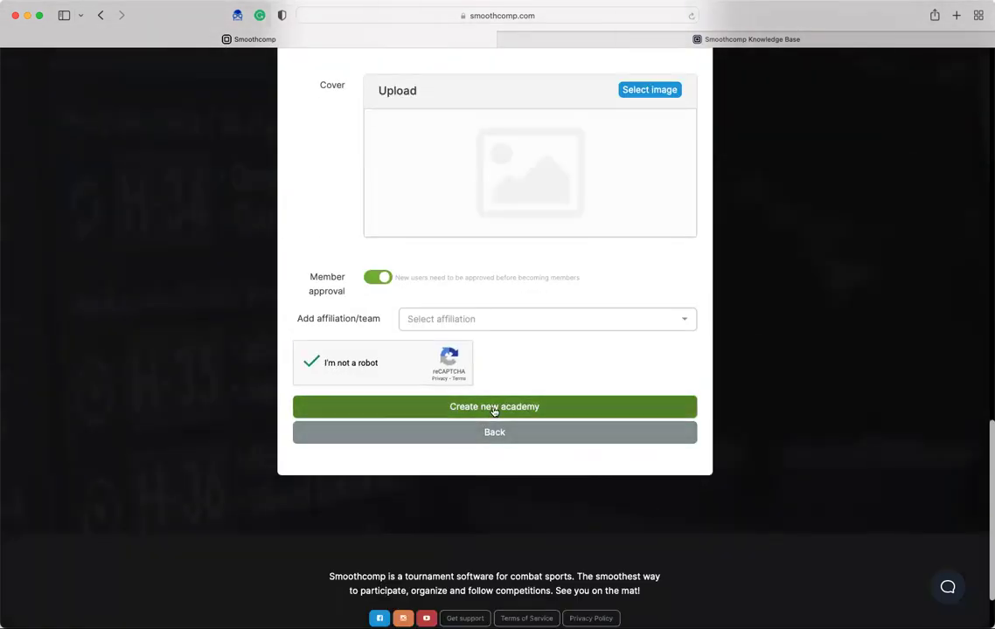
pyautogui.click(479, 407)
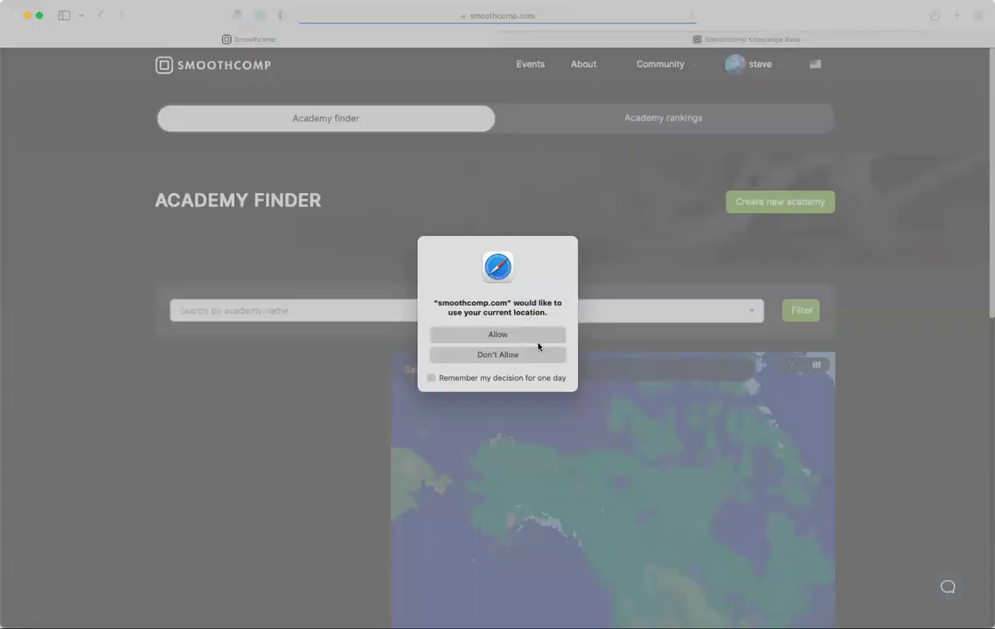
# - Allow location, move the map to Port Moody, and open the ABC Taekwondo pin
pyautogui.click(538, 340)
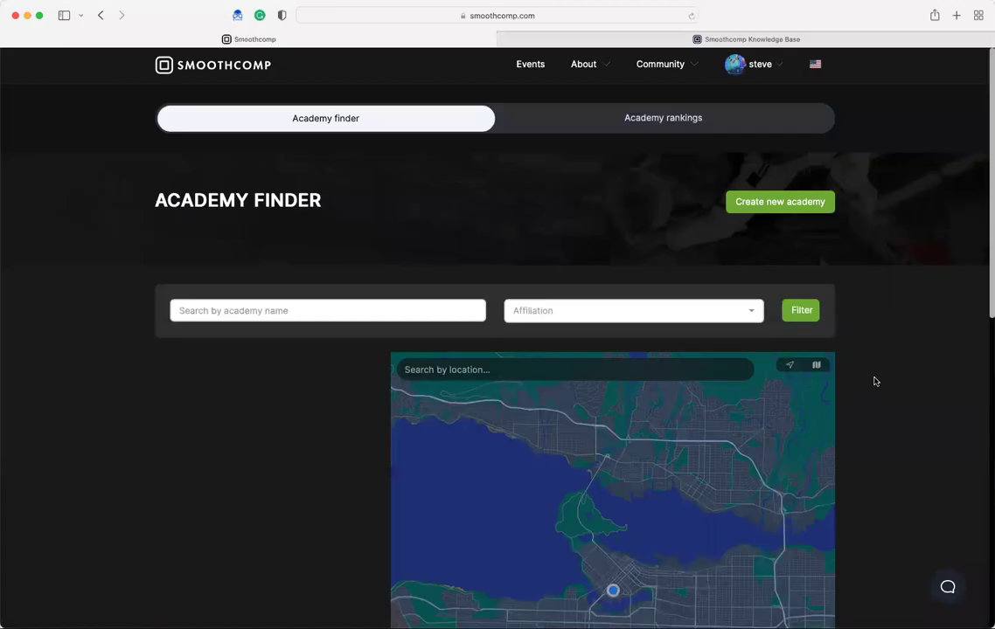
pyautogui.scroll(-5, 89, 317)
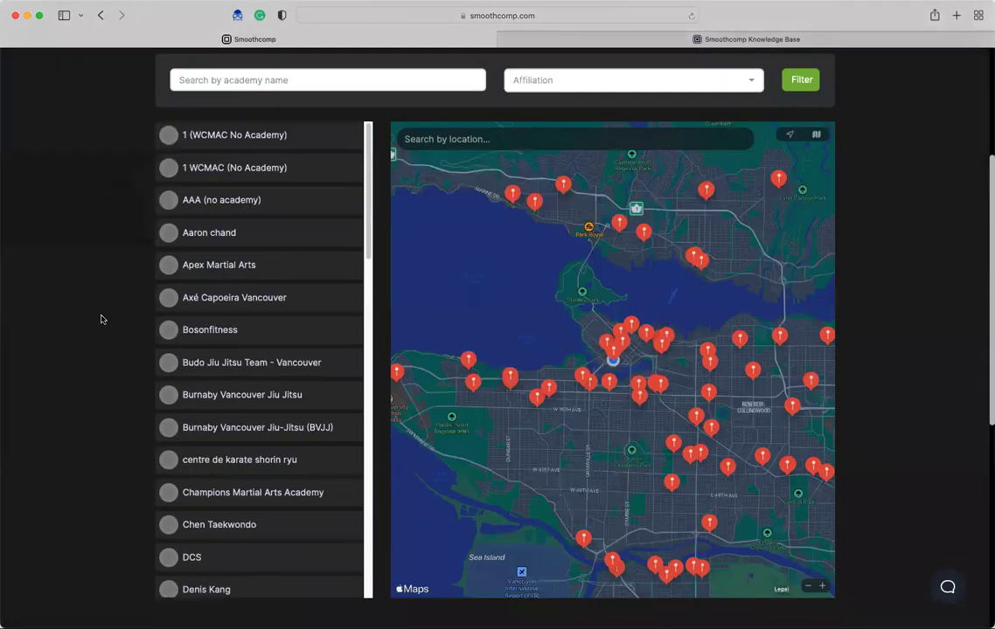
pyautogui.hscroll(5, 677, 293)
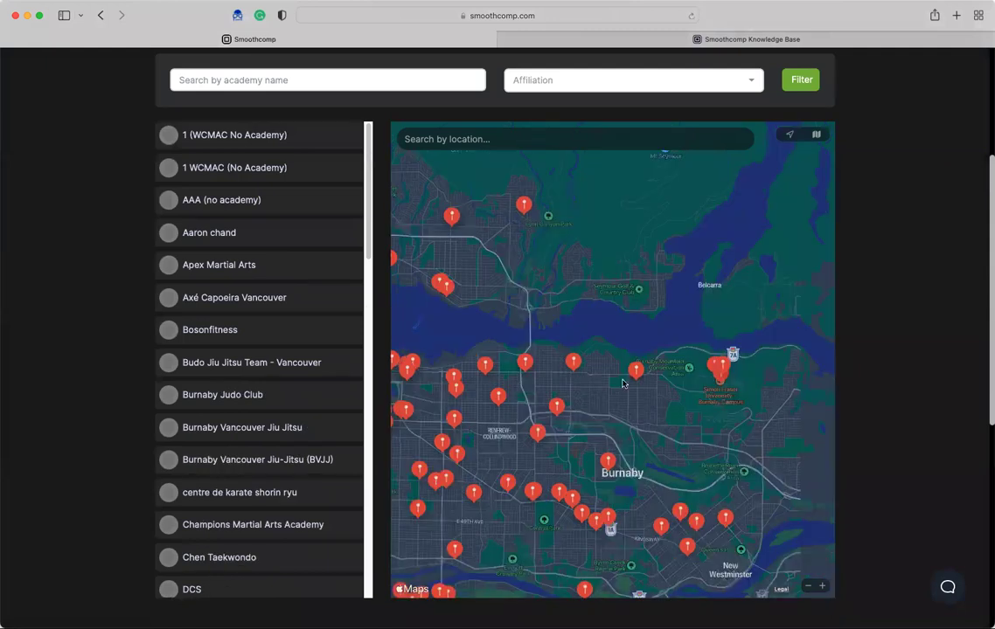
pyautogui.hscroll(5, 610, 376)
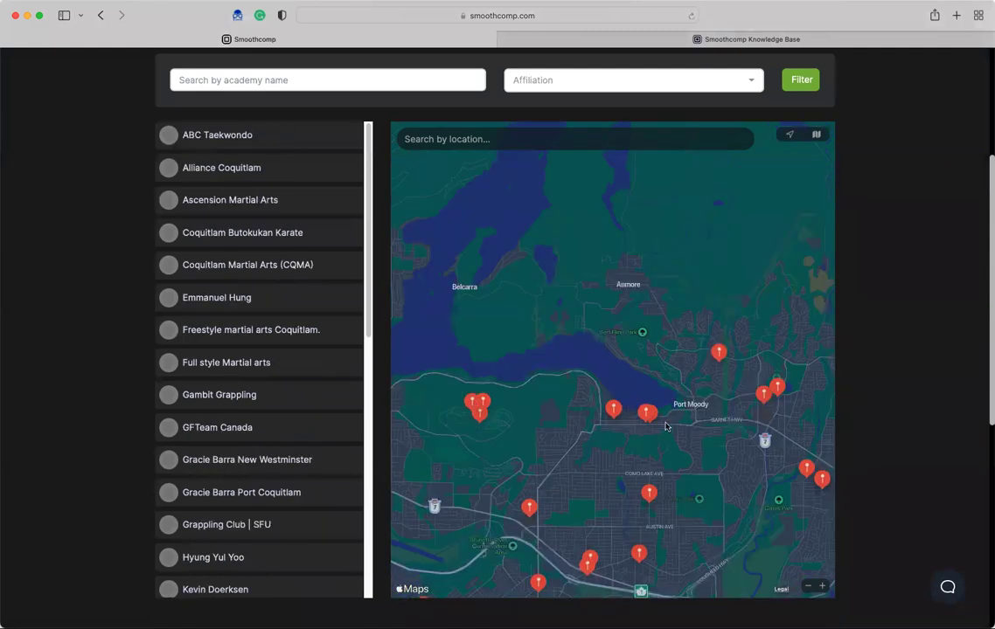
pyautogui.scroll(5, 654, 428)
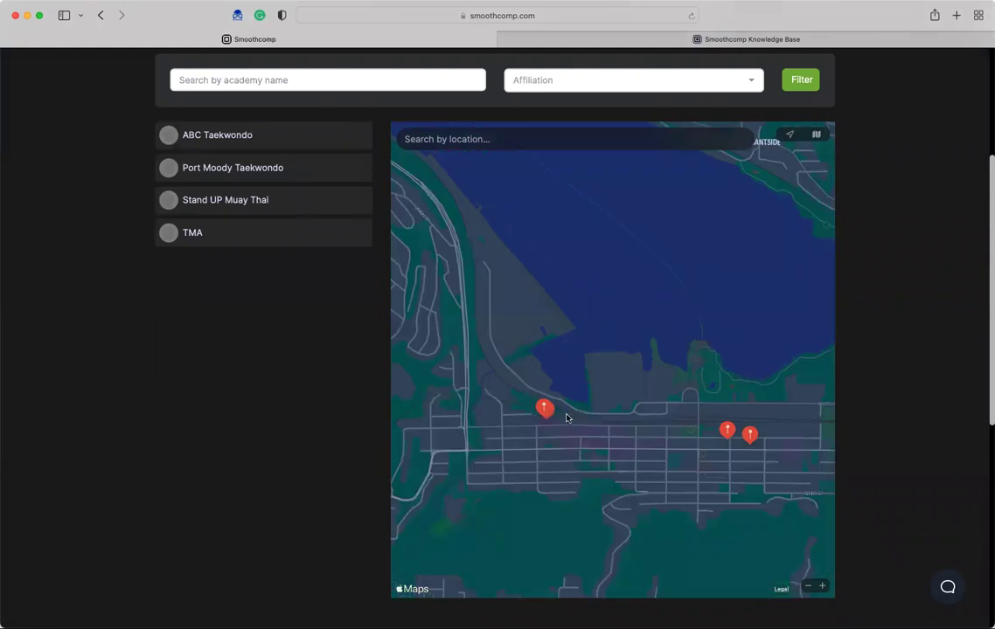
pyautogui.scroll(5, 566, 418)
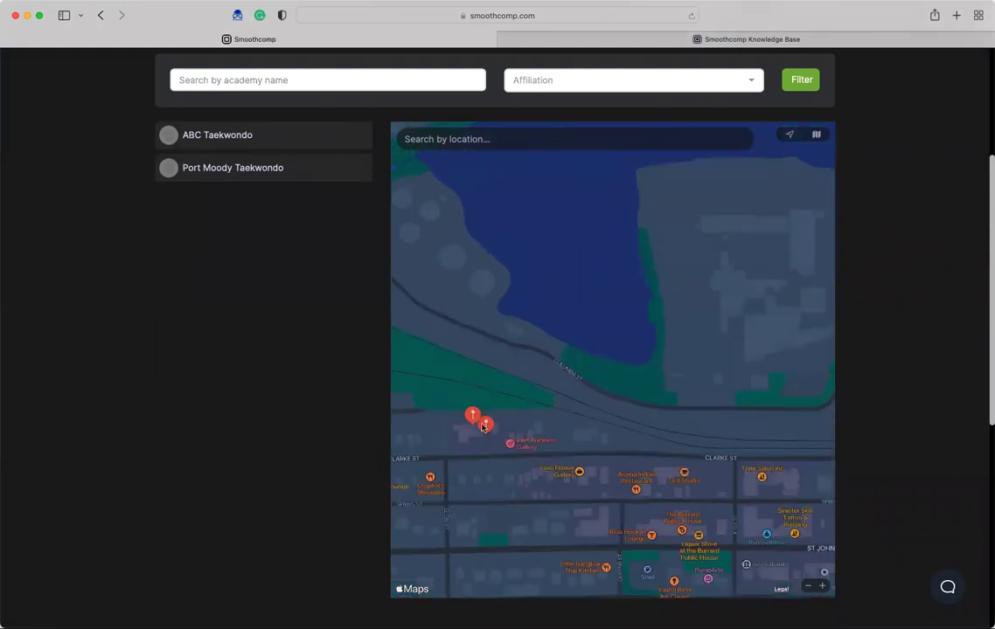
pyautogui.click(482, 426)
pyautogui.click(485, 428)
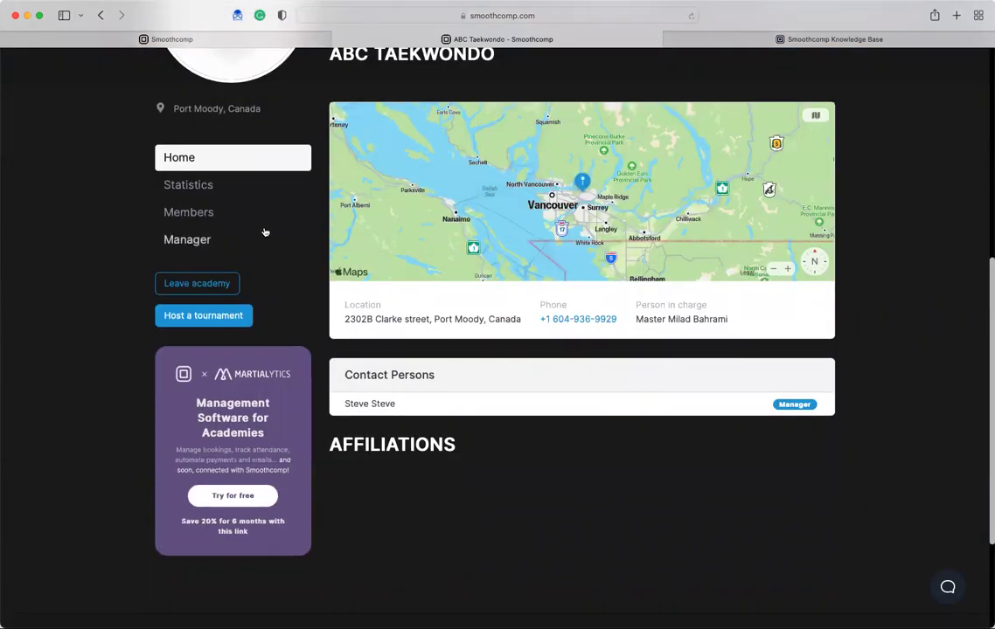
# - Open ABC Taekwondo's Statistics and scroll down the page
pyautogui.click(199, 188)
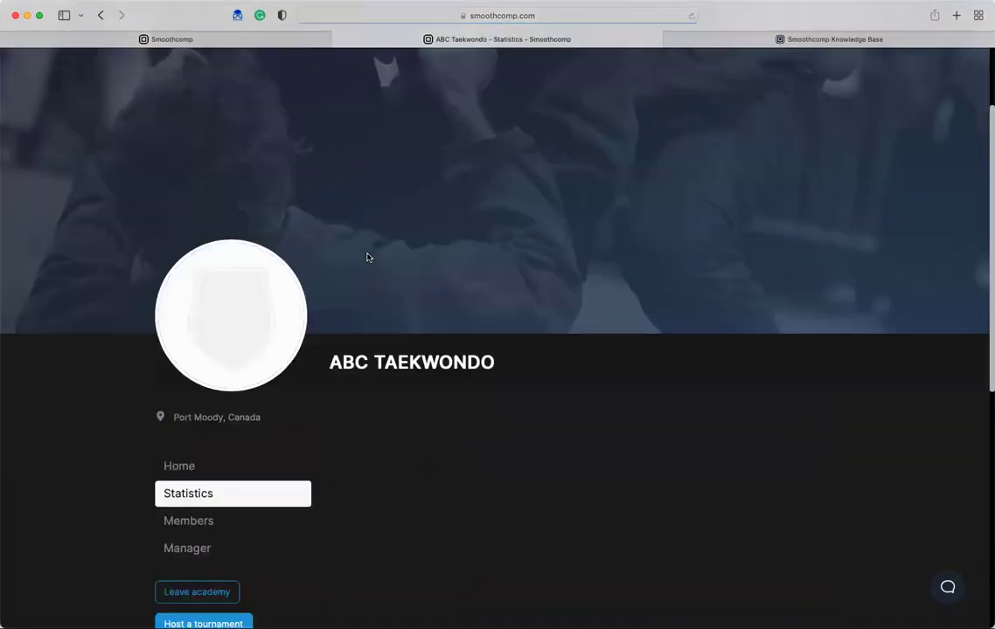
pyautogui.scroll(-5, 380, 258)
# - Check the member list, keep the approved member as Manager, and return to the academy Home
pyautogui.click(206, 302)
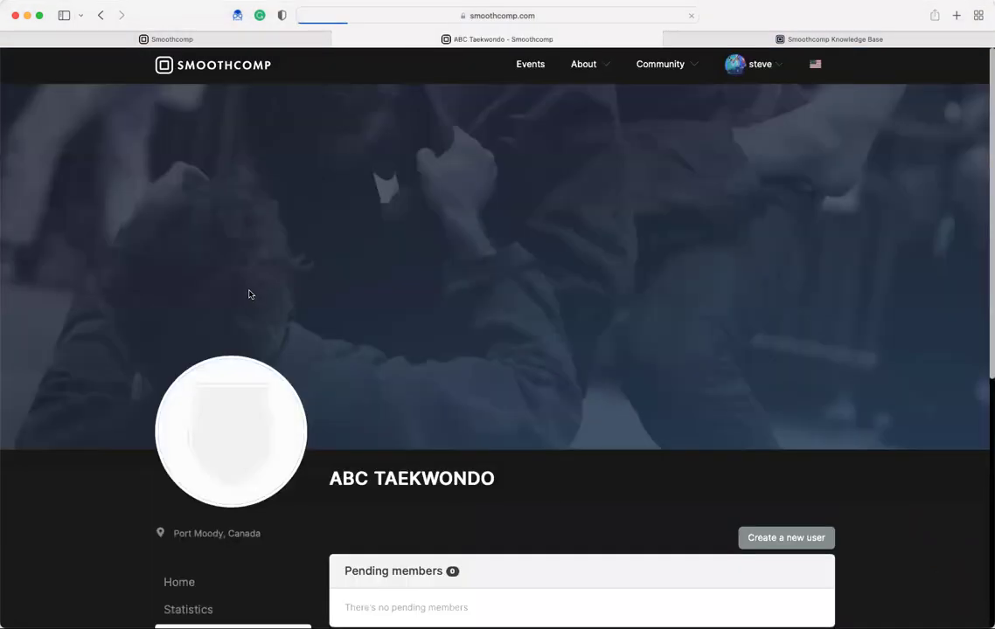
pyautogui.scroll(-1, 341, 435)
pyautogui.scroll(-4, 280, 440)
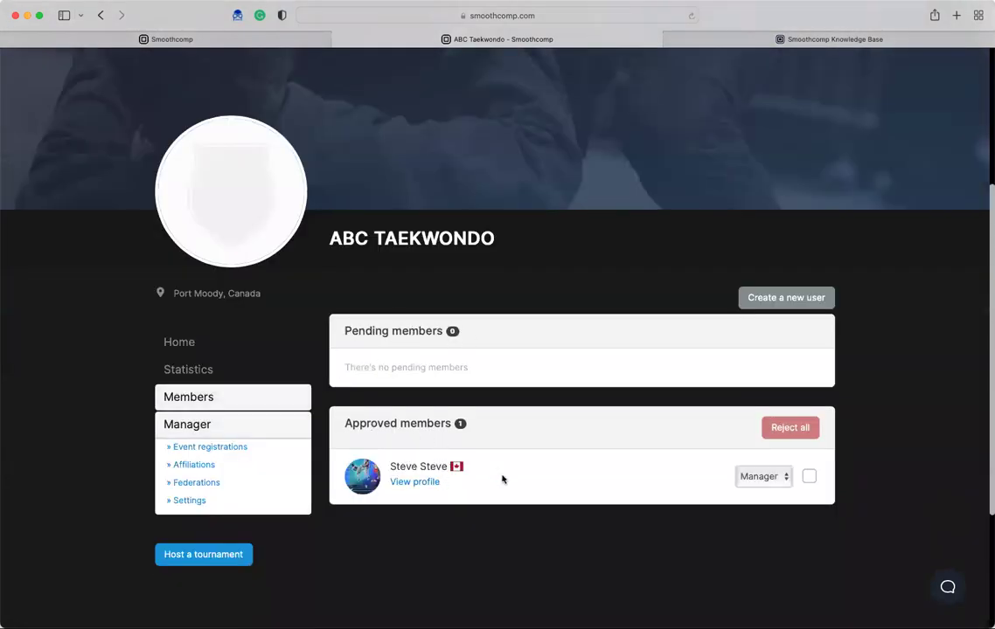
pyautogui.click(778, 476)
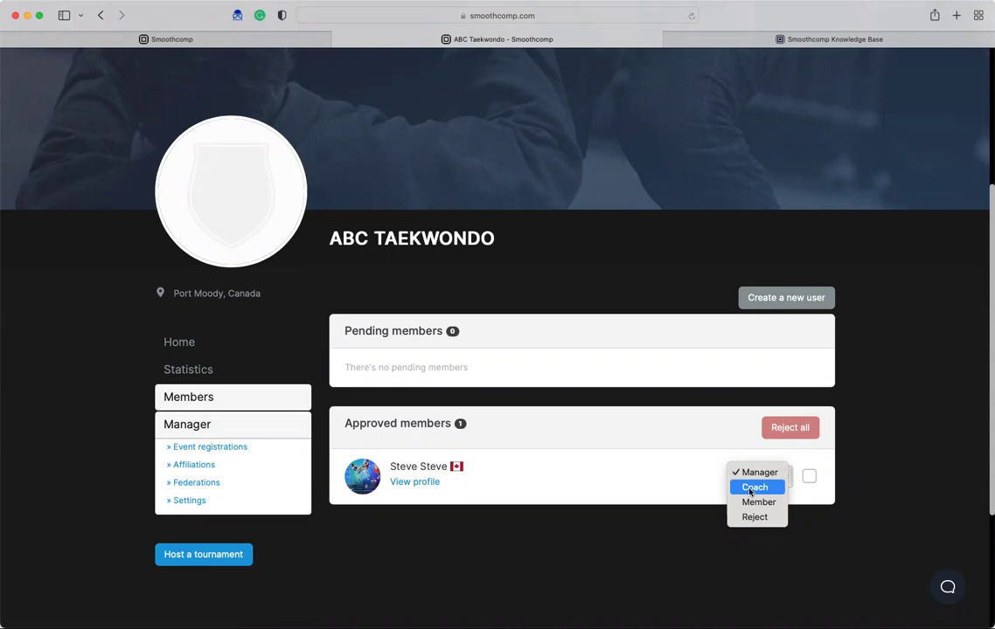
pyautogui.click(624, 563)
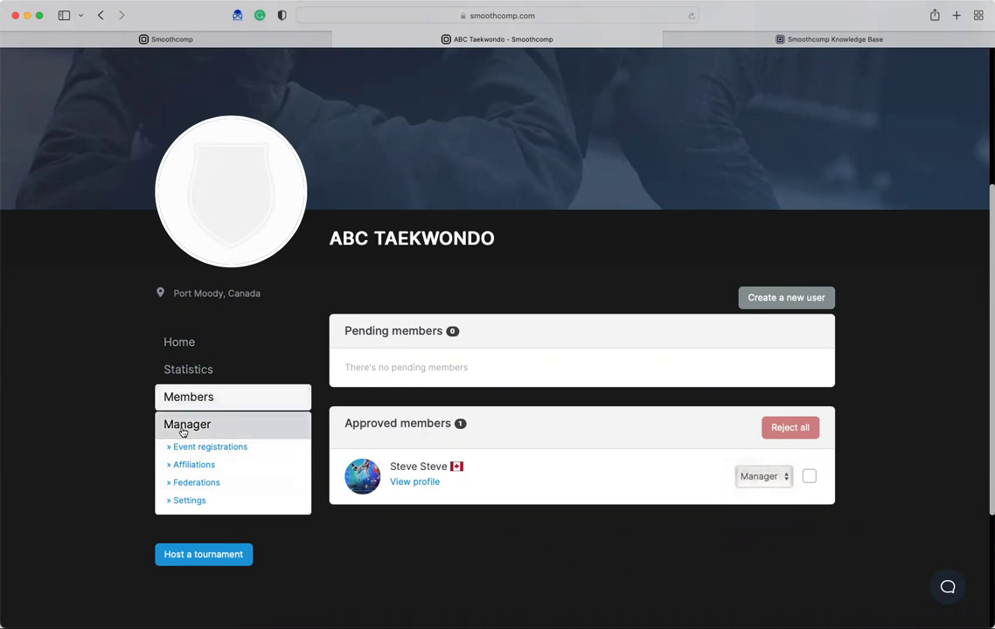
pyautogui.click(179, 342)
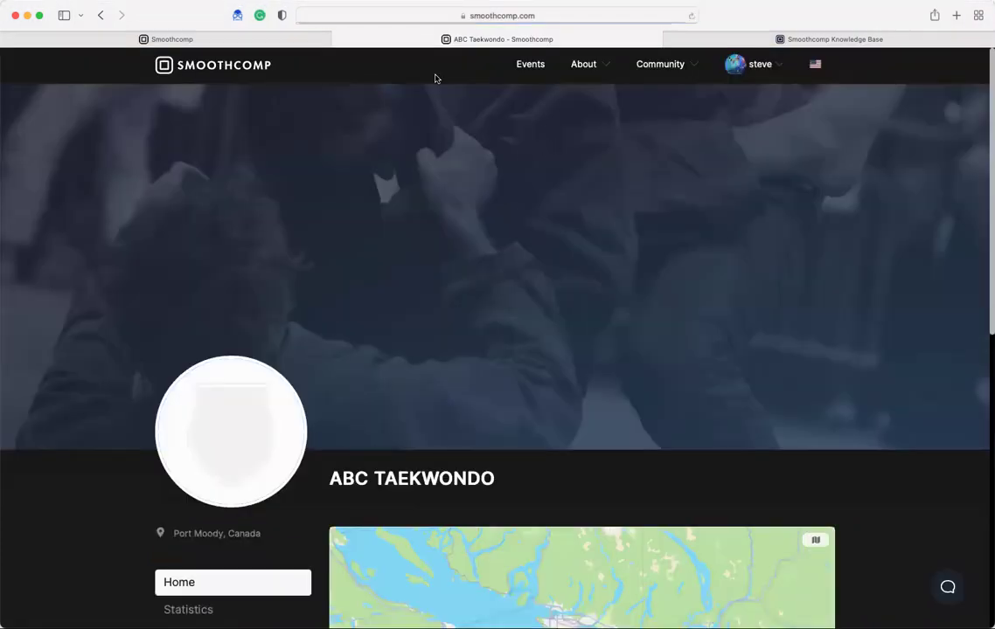
pyautogui.scroll(-1, 437, 275)
pyautogui.scroll(-2, 436, 378)
pyautogui.scroll(-3, 362, 311)
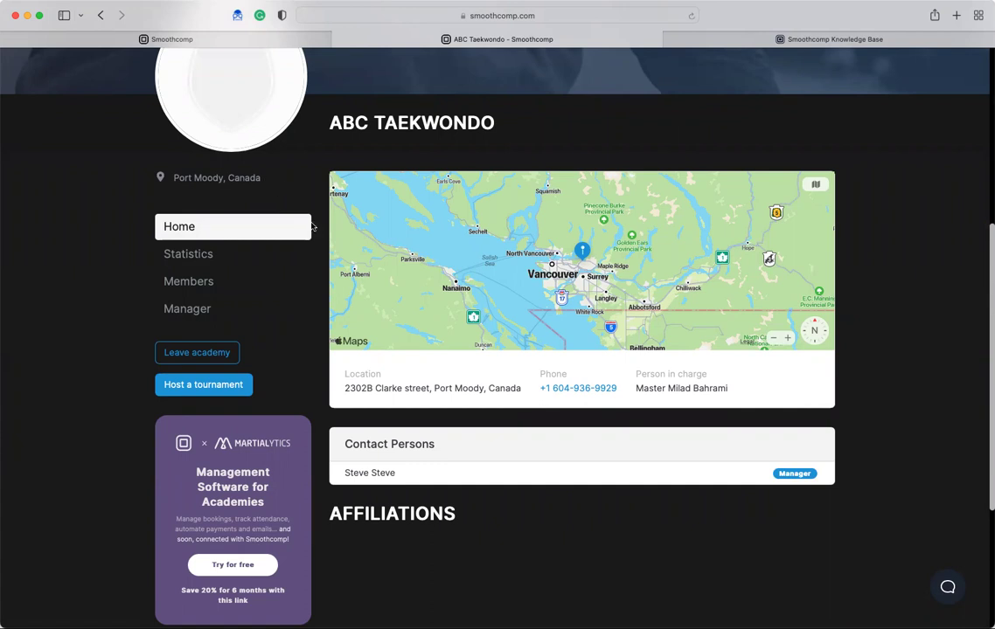
pyautogui.scroll(1, 295, 250)
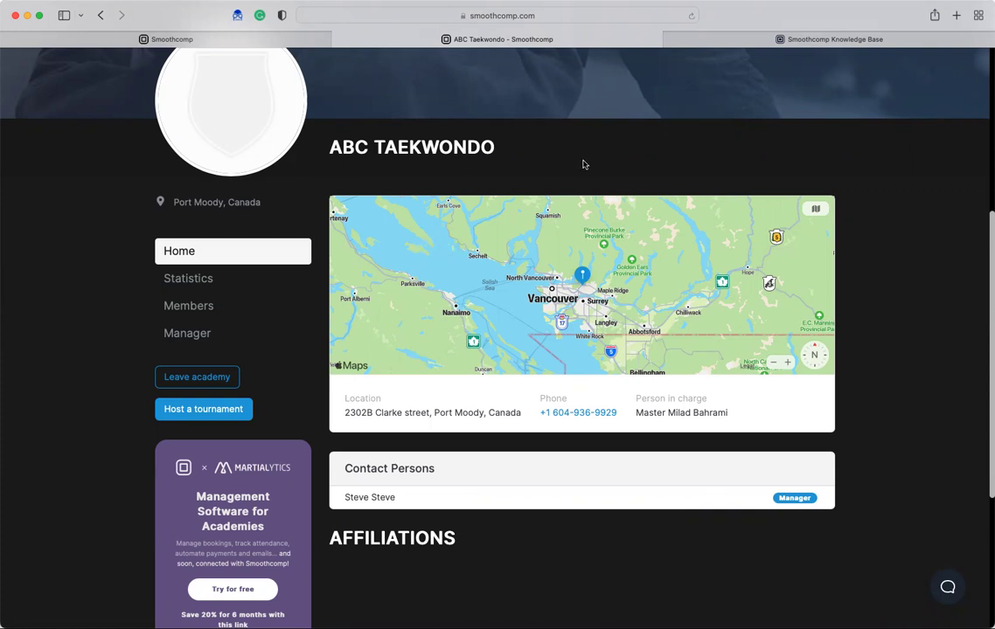
pyautogui.scroll(7, 586, 151)
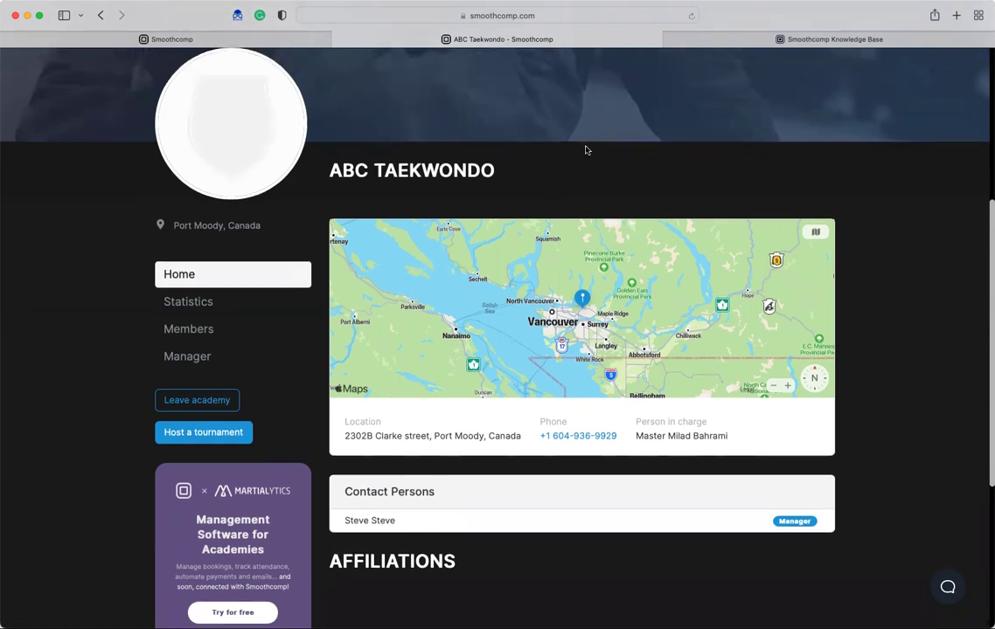
# - Look over the Community and account menus and the page footer, then switch to the Knowledge Base tab
pyautogui.scroll(1, 601, 170)
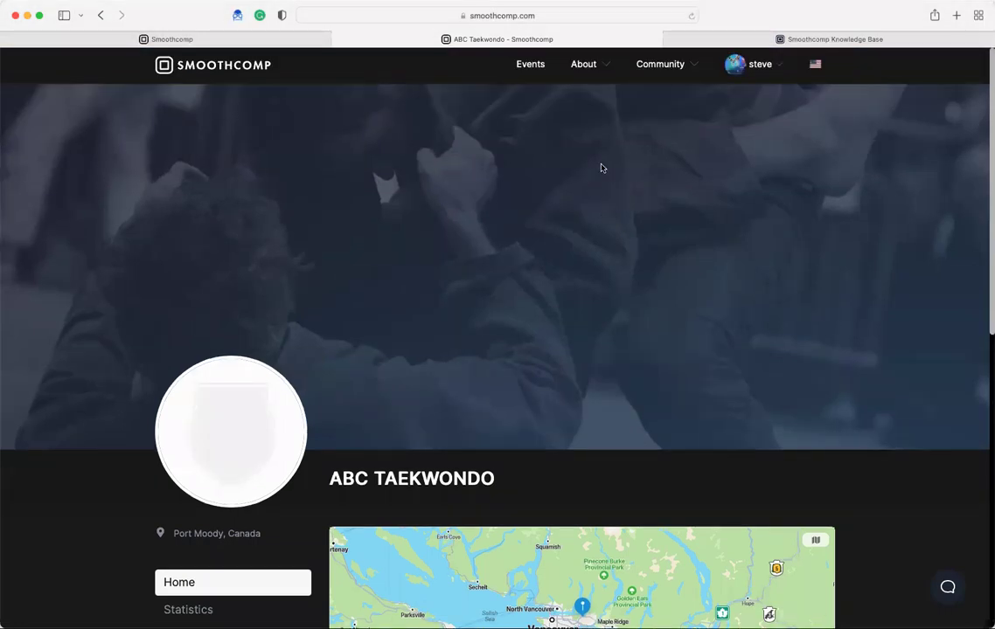
pyautogui.click(677, 64)
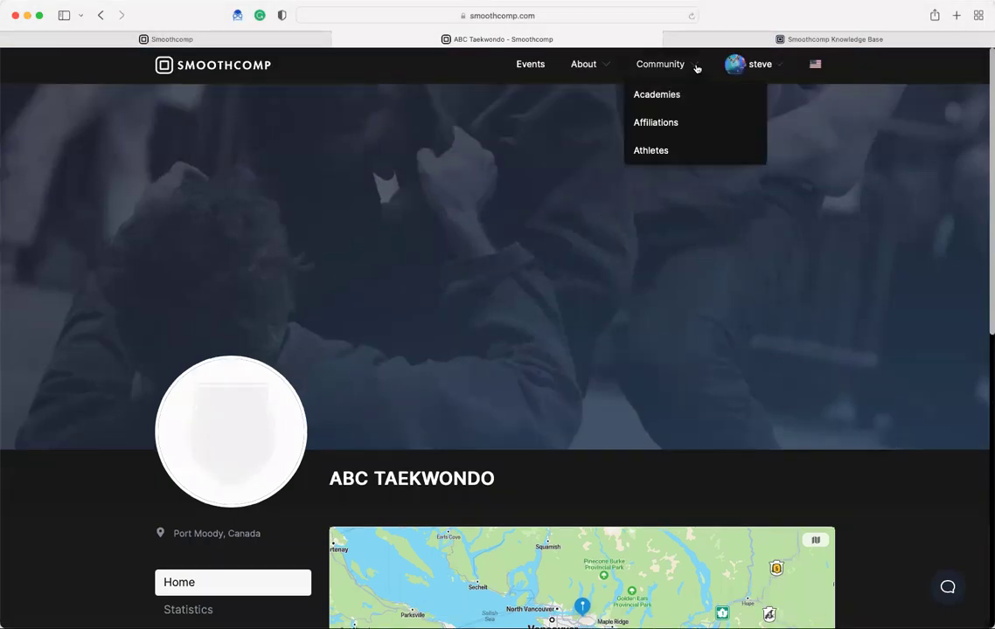
pyautogui.click(760, 64)
pyautogui.click(758, 65)
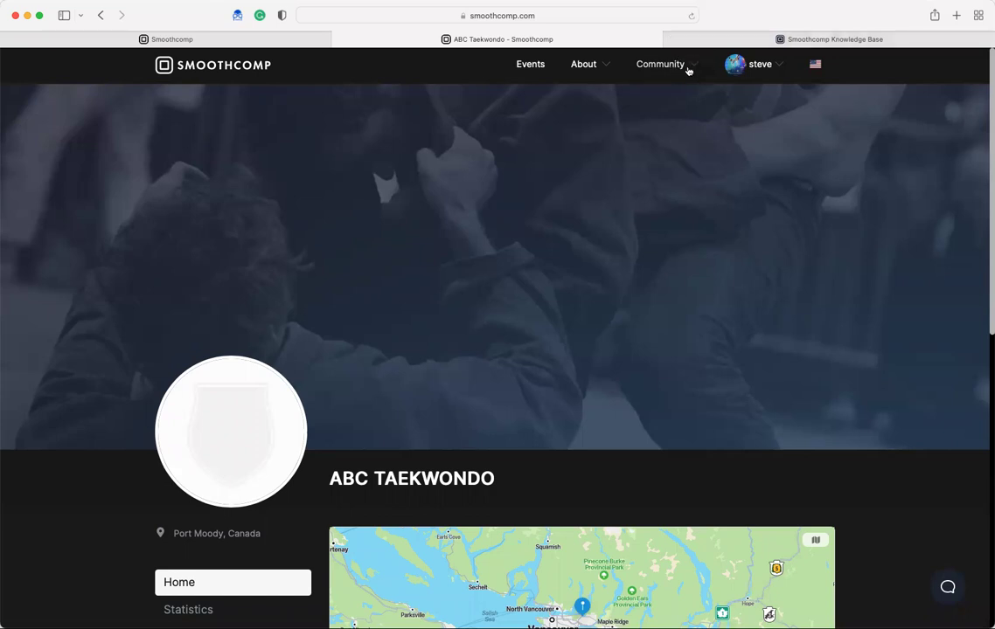
pyautogui.scroll(-5, 778, 147)
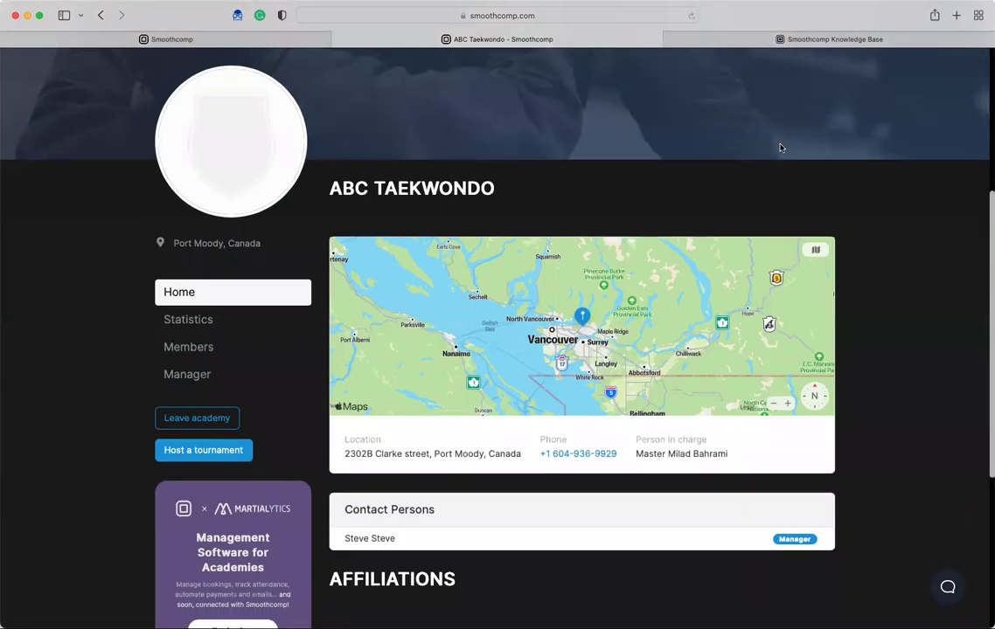
pyautogui.scroll(-5, 781, 146)
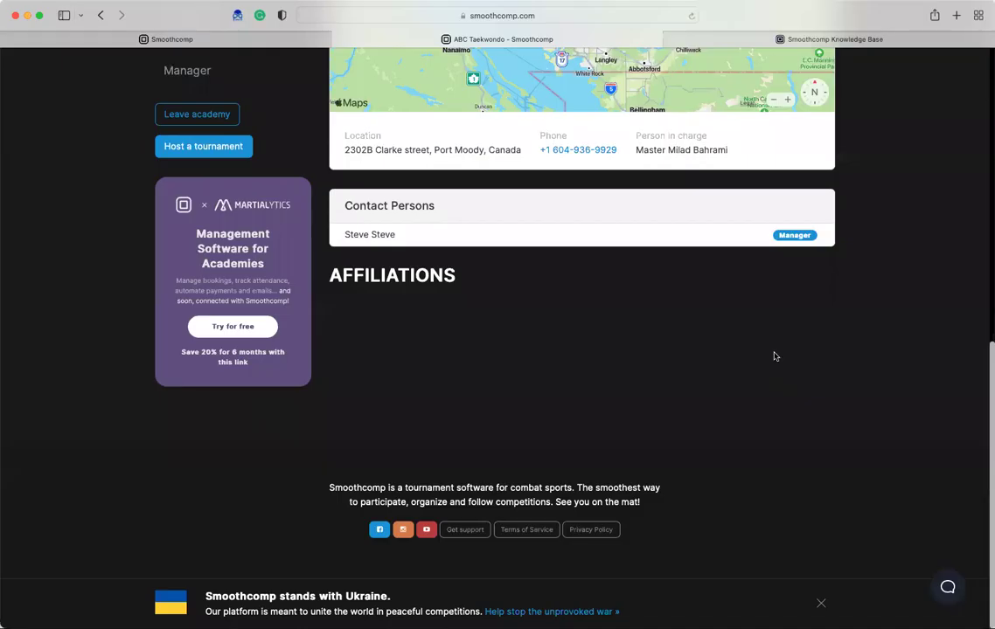
pyautogui.click(472, 538)
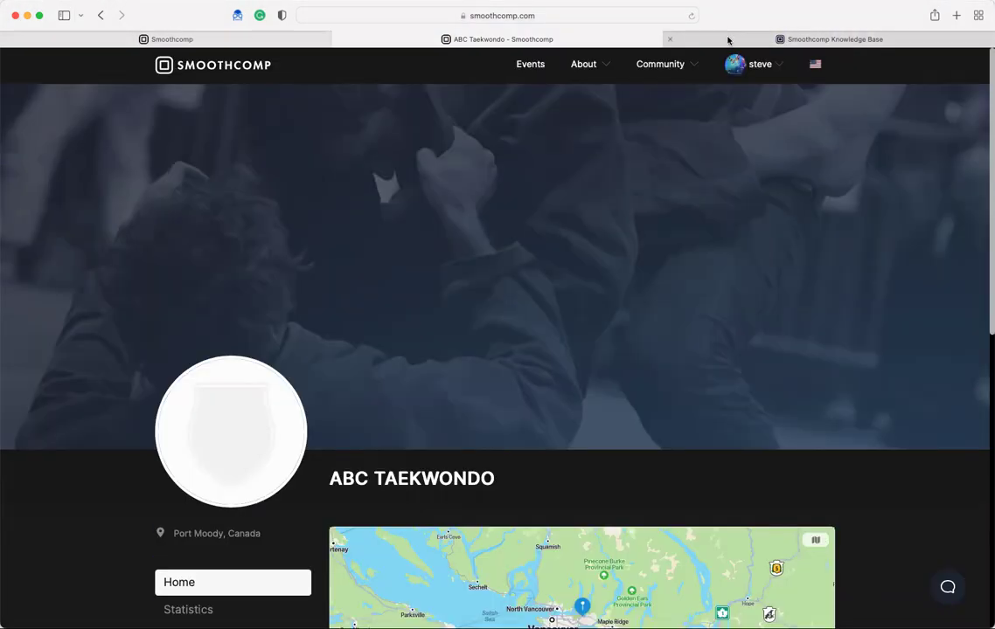
pyautogui.click(727, 39)
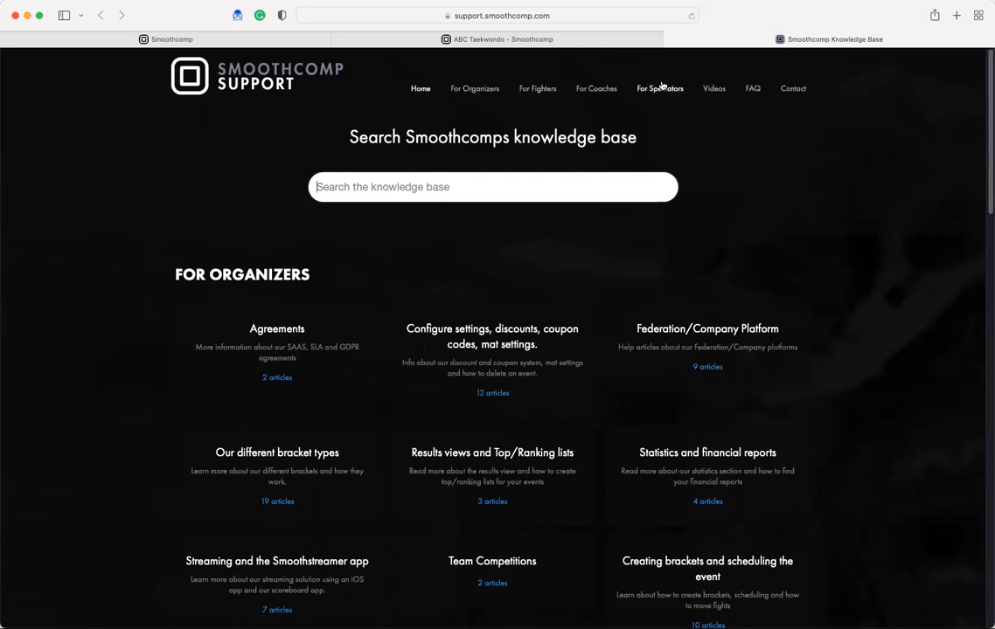
# - Go to the For Coaches section of Smoothcomp Support to see its popular coach articles
pyautogui.click(603, 91)
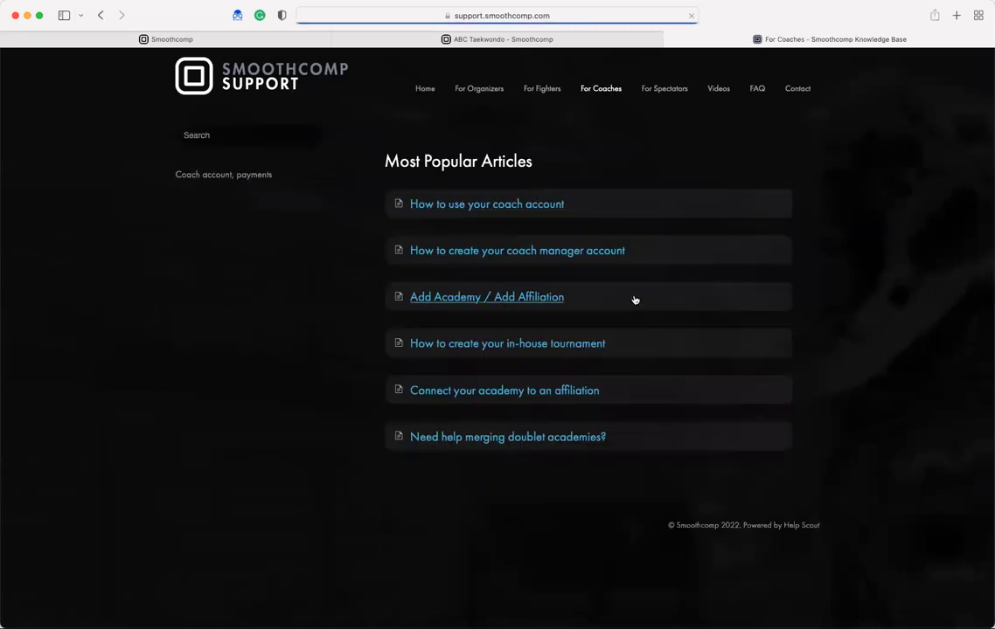